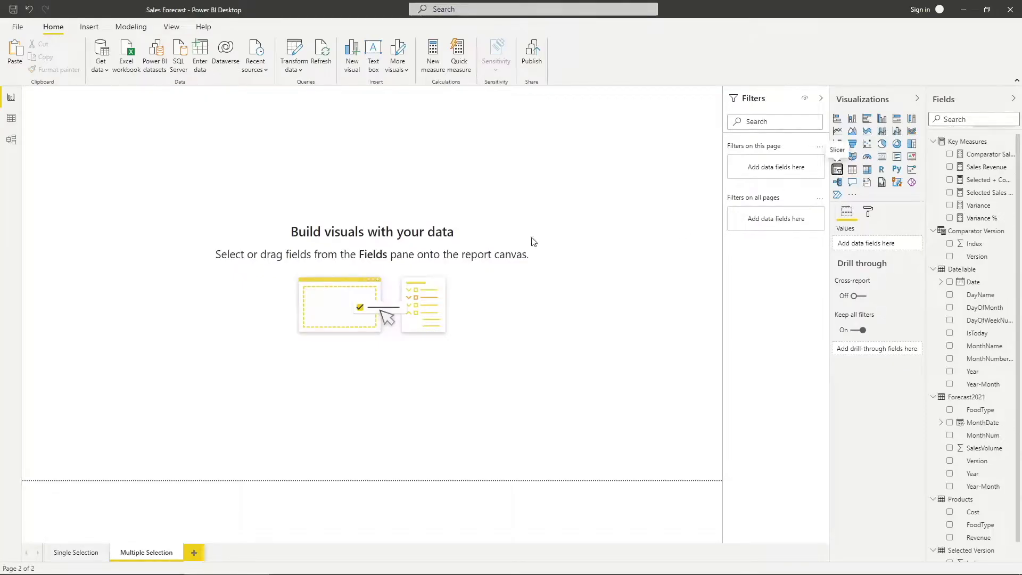
# Step: Fill a slicer with the Version field from the Selected Version table and turn on single select
pyautogui.scroll(-1, 959, 435)
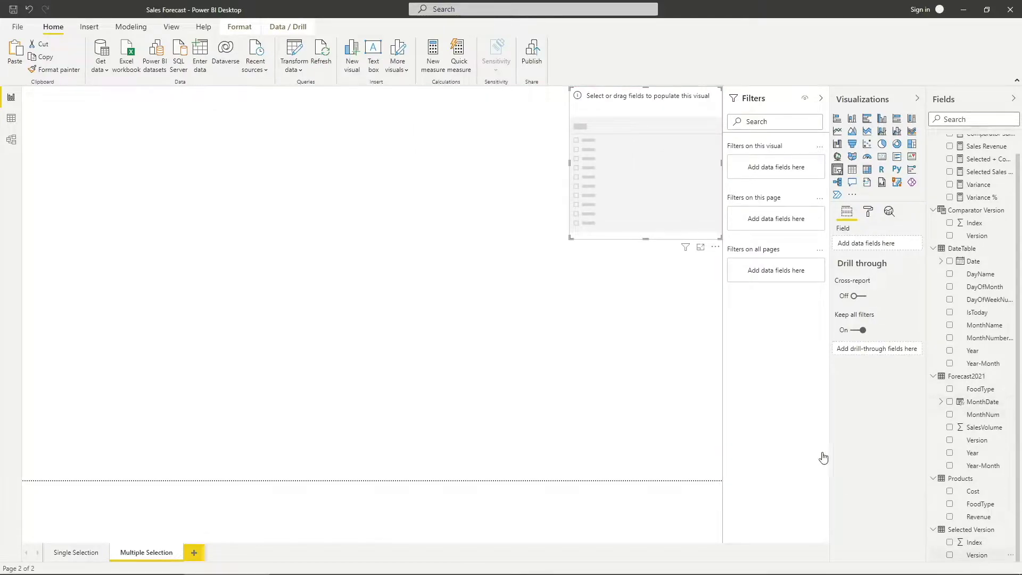
pyautogui.moveTo(976, 555); pyautogui.dragTo(881, 245)
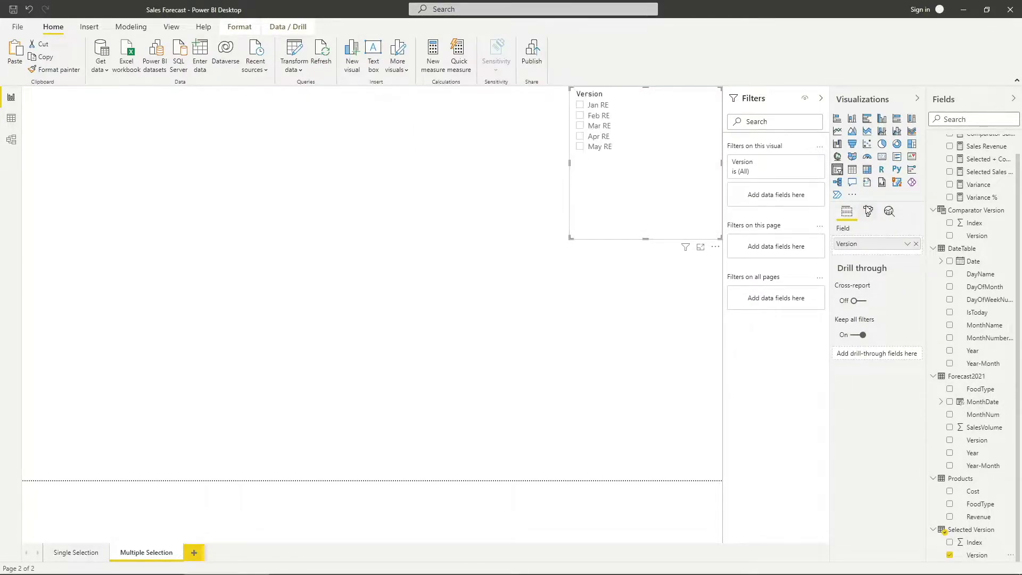
pyautogui.click(868, 211)
pyautogui.click(857, 272)
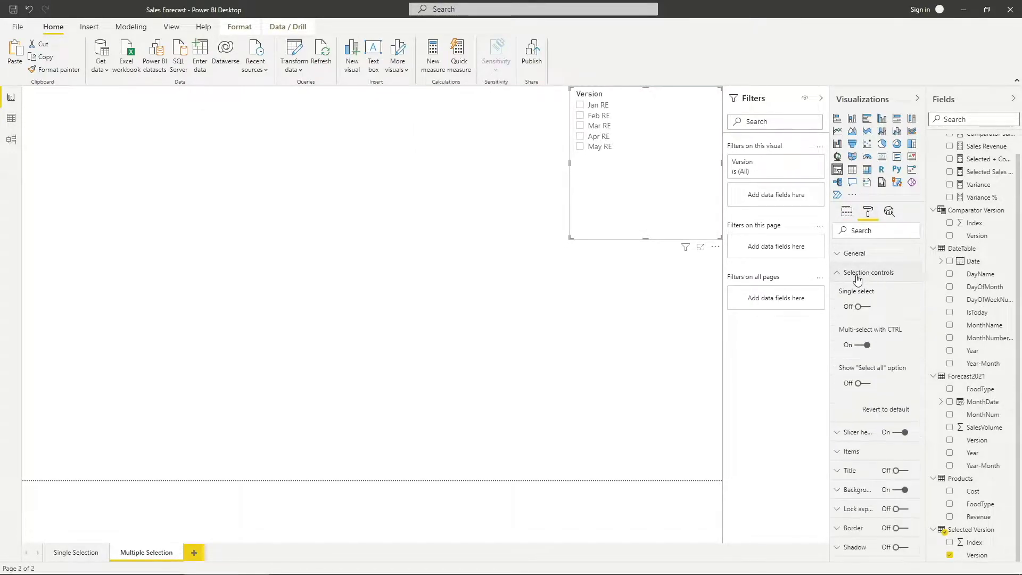
pyautogui.click(868, 310)
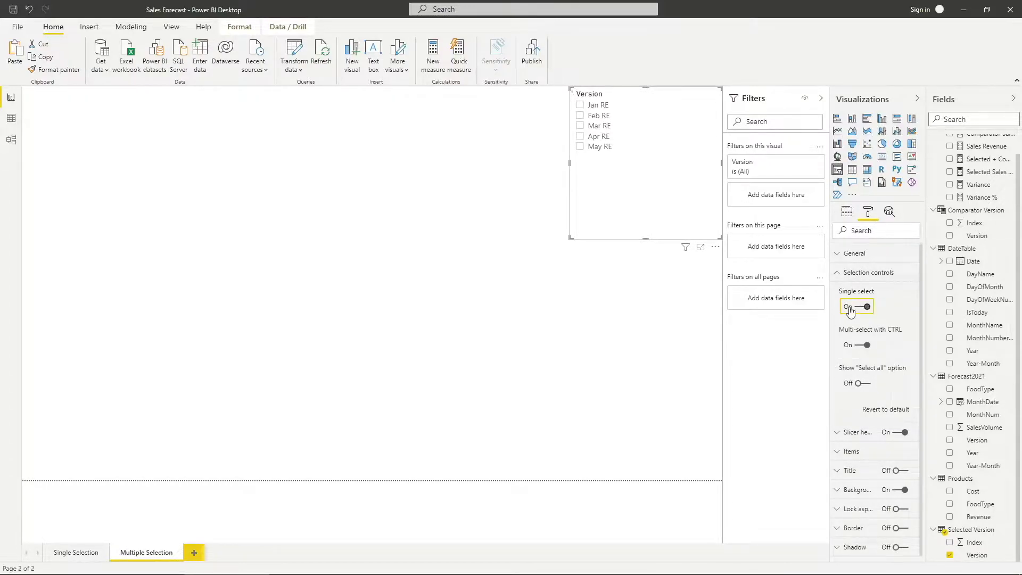
# Step: Convert the slicer to a dropdown and set its header title to "Selected Version"
pyautogui.click(711, 94)
pyautogui.click(679, 127)
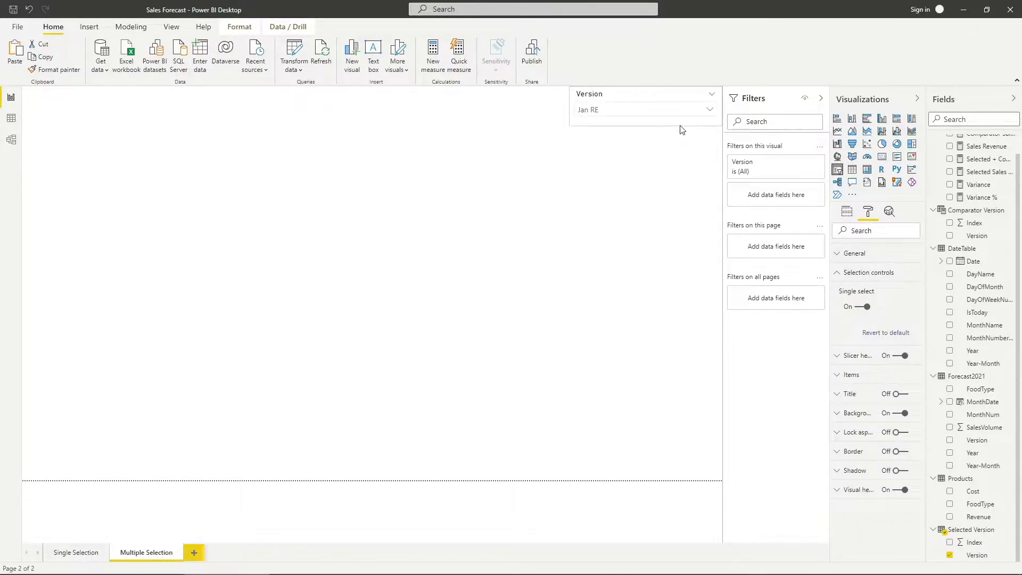
pyautogui.click(867, 212)
pyautogui.click(857, 291)
pyautogui.click(842, 323)
pyautogui.write('Selected Version')
pyautogui.click(638, 239)
# Step: Add a dropdown slicer with the Comparator Version table's Version field directly below the Selected Version slicer
pyautogui.click(837, 170)
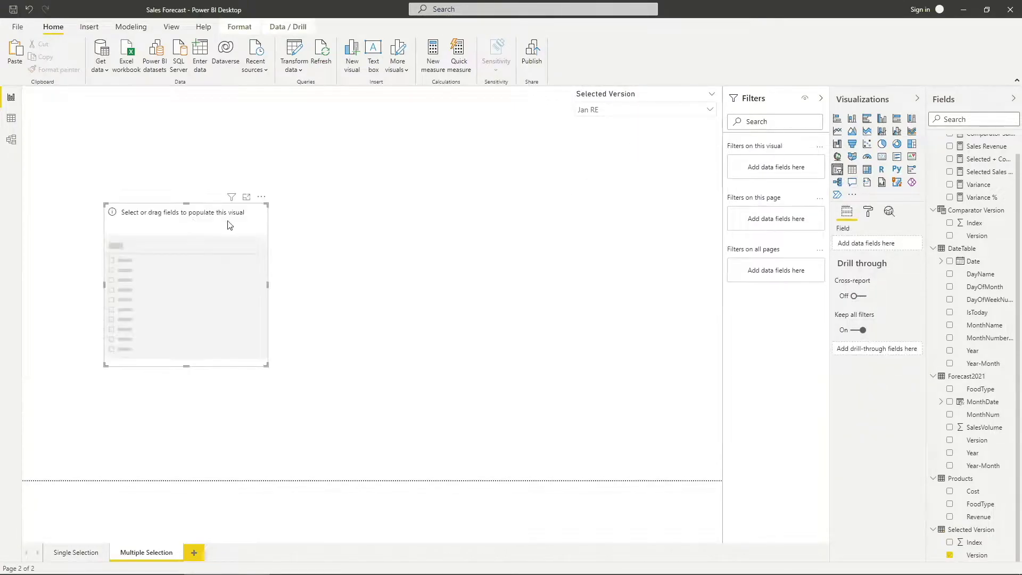
pyautogui.moveTo(244, 214); pyautogui.dragTo(698, 174)
pyautogui.moveTo(977, 236); pyautogui.dragTo(883, 251)
pyautogui.click(713, 134)
pyautogui.click(677, 168)
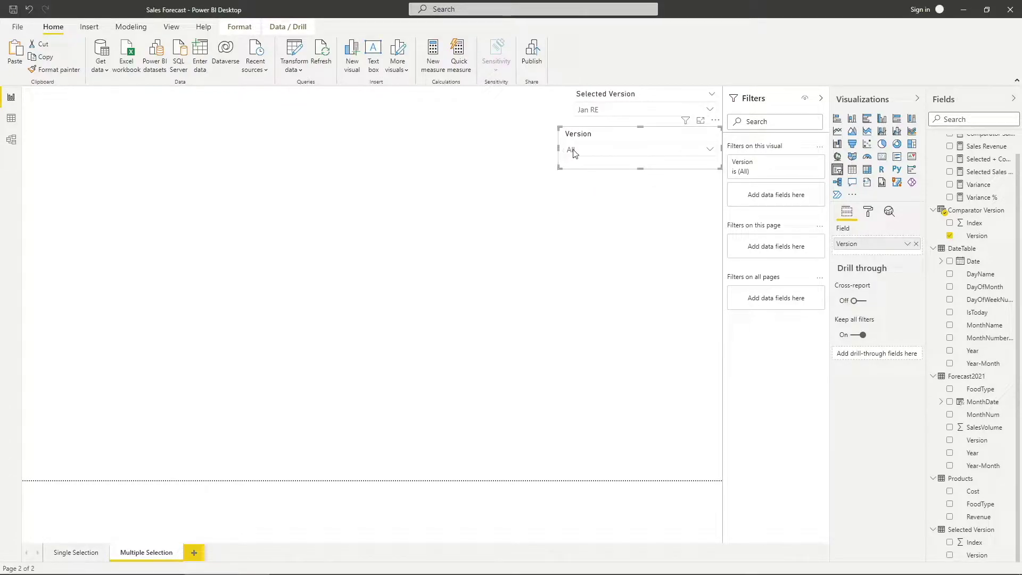
pyautogui.moveTo(573, 152); pyautogui.dragTo(574, 152)
# Step: Set the second slicer's header title to "Comparator Version"
pyautogui.click(868, 211)
pyautogui.click(857, 291)
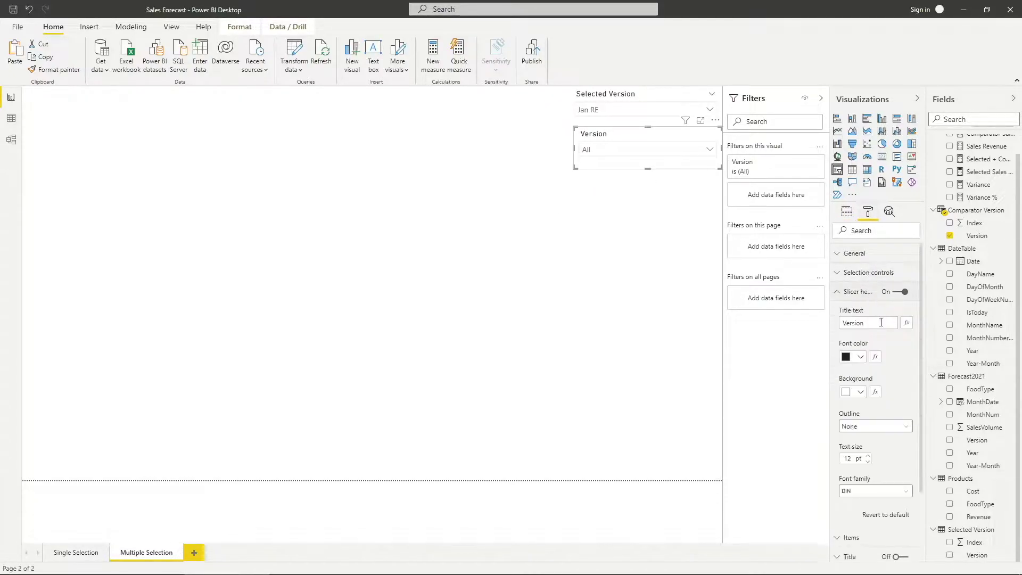
pyautogui.click(841, 323)
pyautogui.write('Comparator')
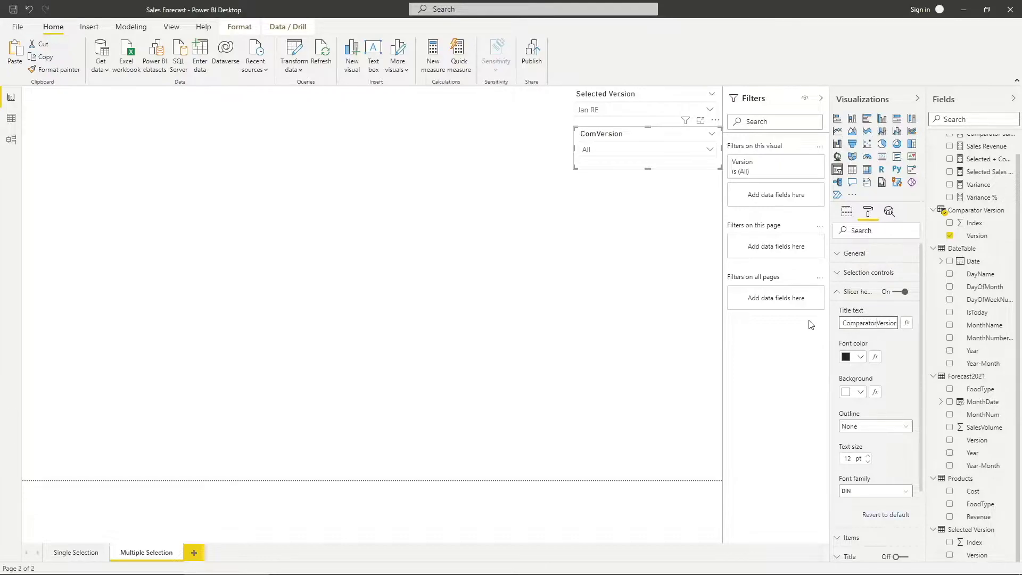
pyautogui.click(764, 416)
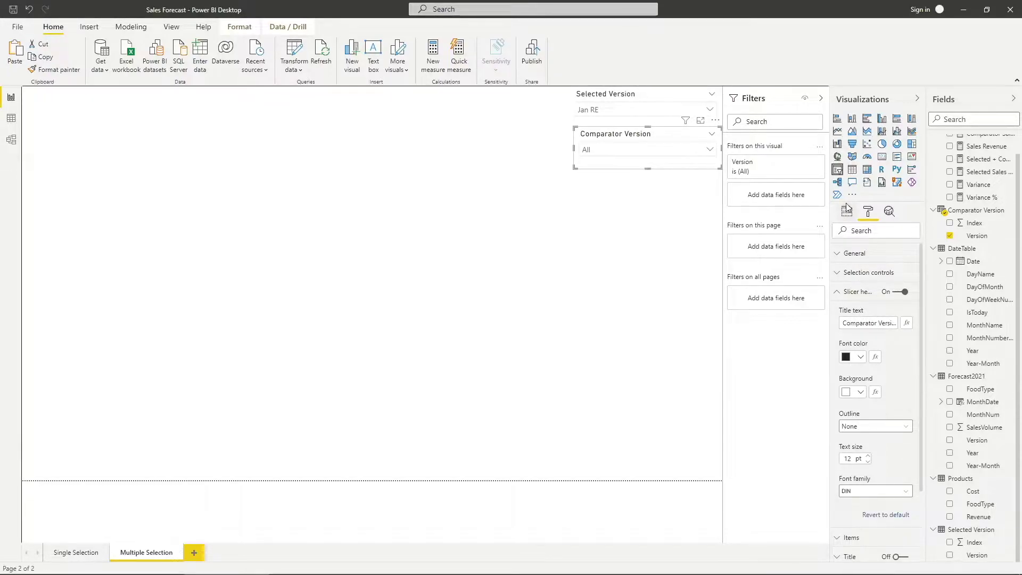
# Step: Check the Comparator Version slicer's selection controls and the list of versions it offers
pyautogui.click(868, 272)
pyautogui.click(868, 272)
pyautogui.click(607, 150)
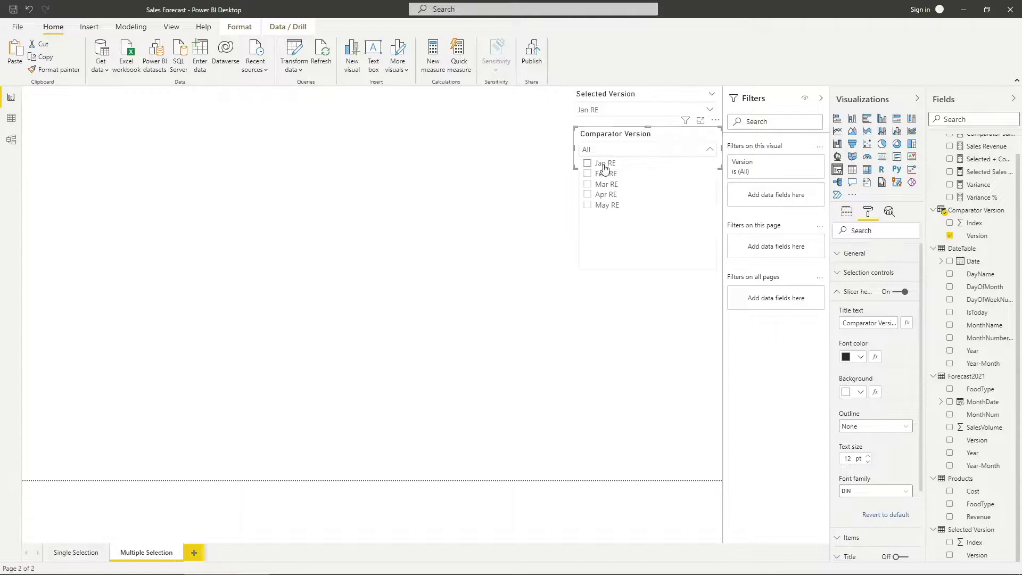
pyautogui.click(554, 224)
# Step: Add a narrow matrix in the lower-left of the report page with Products FoodType as rows and Selected Sales Revenue as values
pyautogui.click(867, 169)
pyautogui.moveTo(147, 127); pyautogui.dragTo(147, 242)
pyautogui.moveTo(186, 365); pyautogui.dragTo(195, 480)
pyautogui.moveTo(198, 207); pyautogui.dragTo(194, 300)
pyautogui.moveTo(984, 191); pyautogui.dragTo(863, 309)
pyautogui.moveTo(980, 504); pyautogui.dragTo(865, 243)
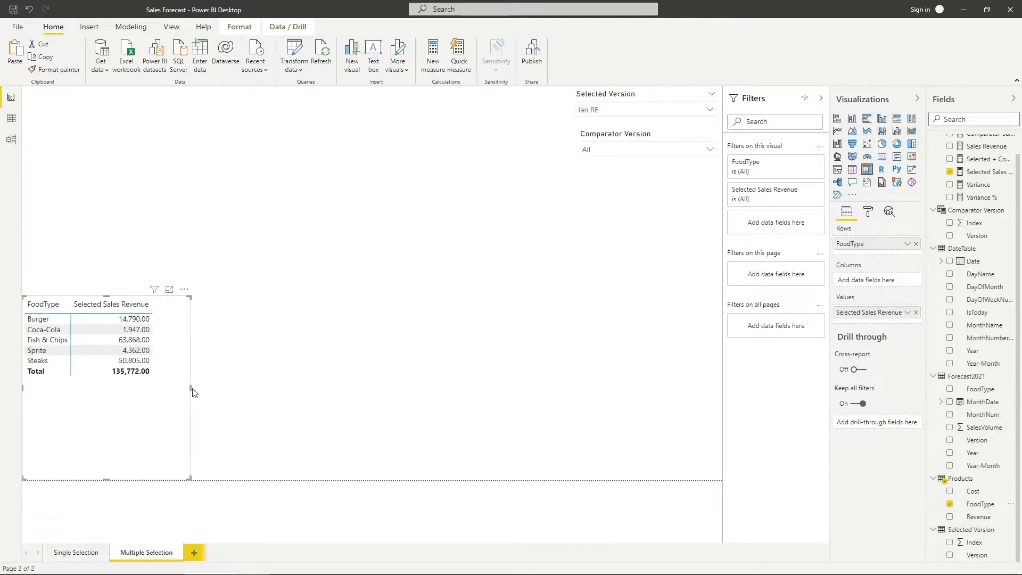
pyautogui.moveTo(191, 393); pyautogui.dragTo(161, 411)
pyautogui.click(330, 346)
# Step: Place a second, empty matrix beside the Selected Sales Revenue matrix
pyautogui.click(868, 170)
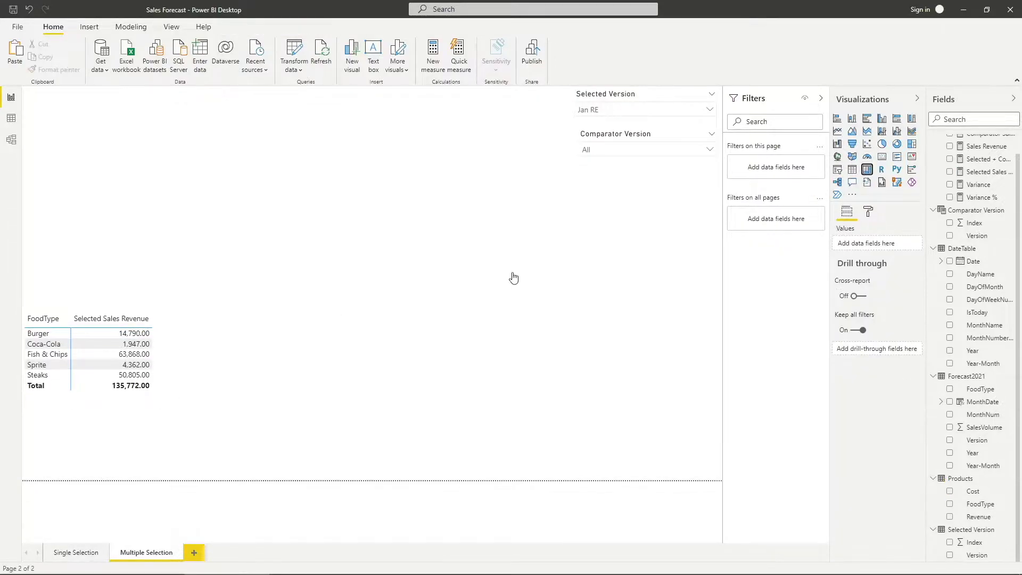
pyautogui.moveTo(149, 260); pyautogui.dragTo(297, 449)
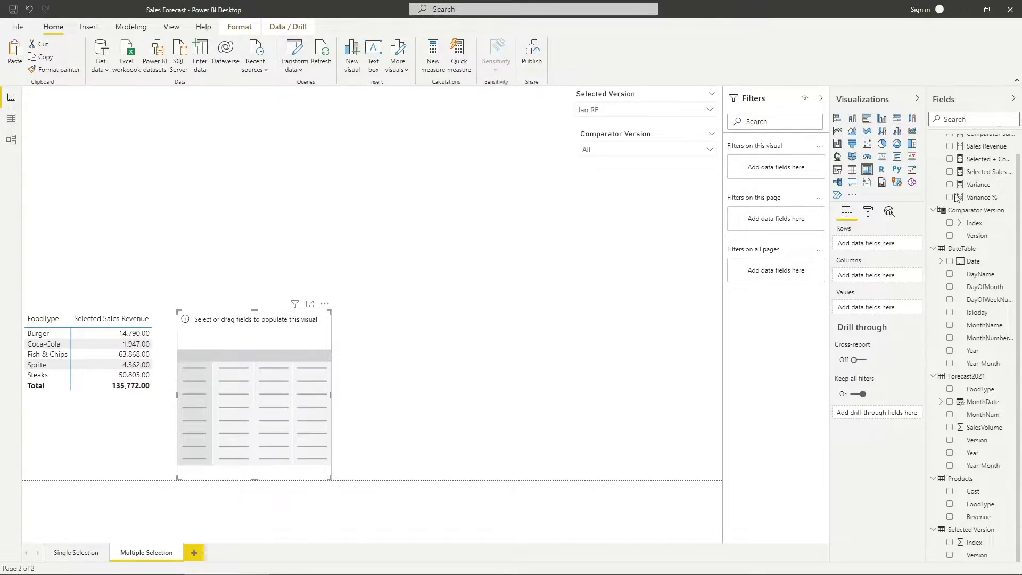
# Step: Create the measure Comparator Sales Revenue (Multiple) = CALCULATE('Key Measures'[Sales Revenue], Forecast2021[Version] in VALUES('Comparator Version'[Version])) in Key Measures
pyautogui.rightClick(976, 174)
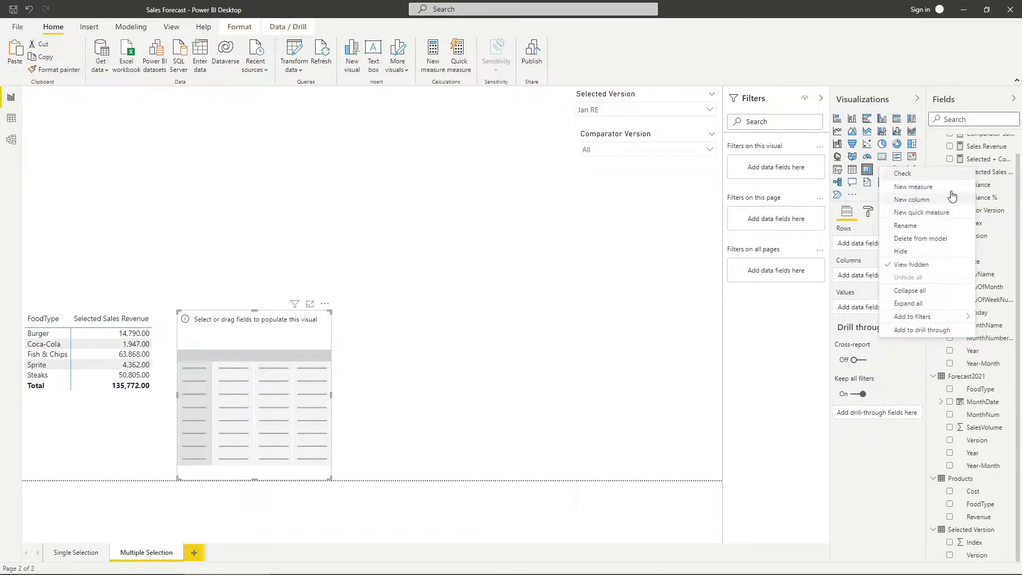
pyautogui.click(949, 188)
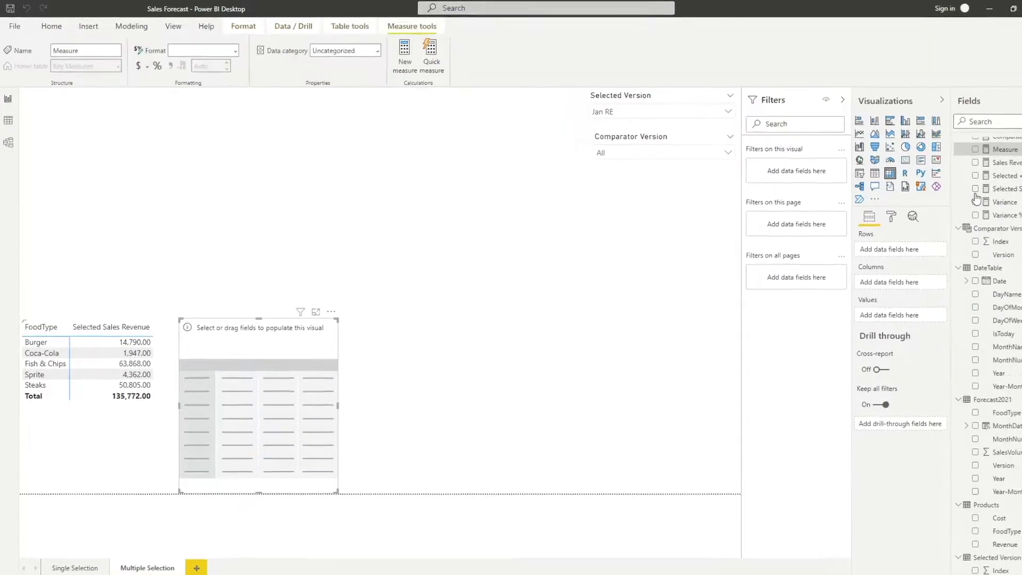
pyautogui.write('Comparator Sales Revenue (')
pyautogui.write("Multiple) = CALCULATE('Key Measures'[Sales Revenue], foreca")
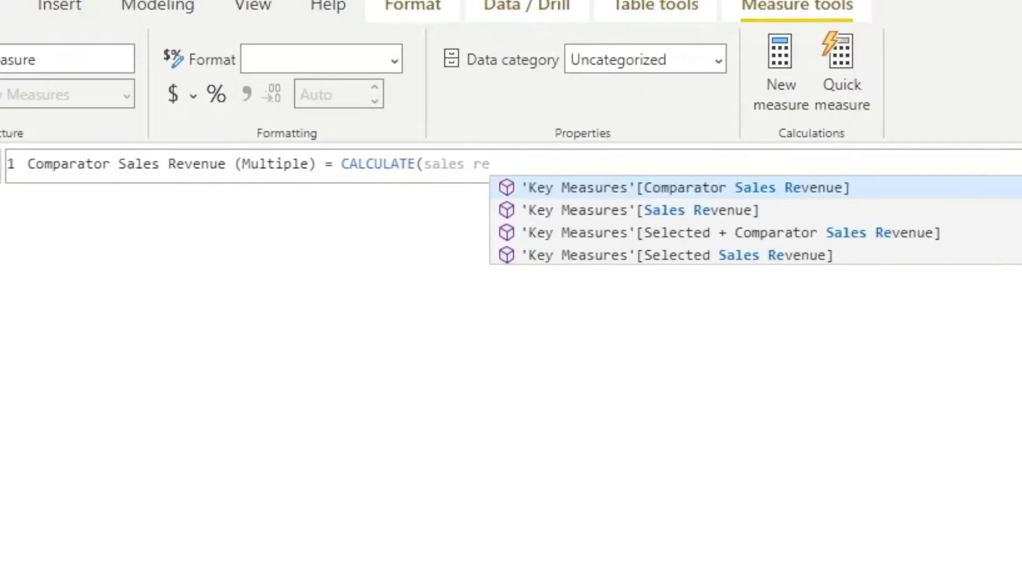
pyautogui.write("st2021[Version] in VALUES('Comparator Version'[Version]))")
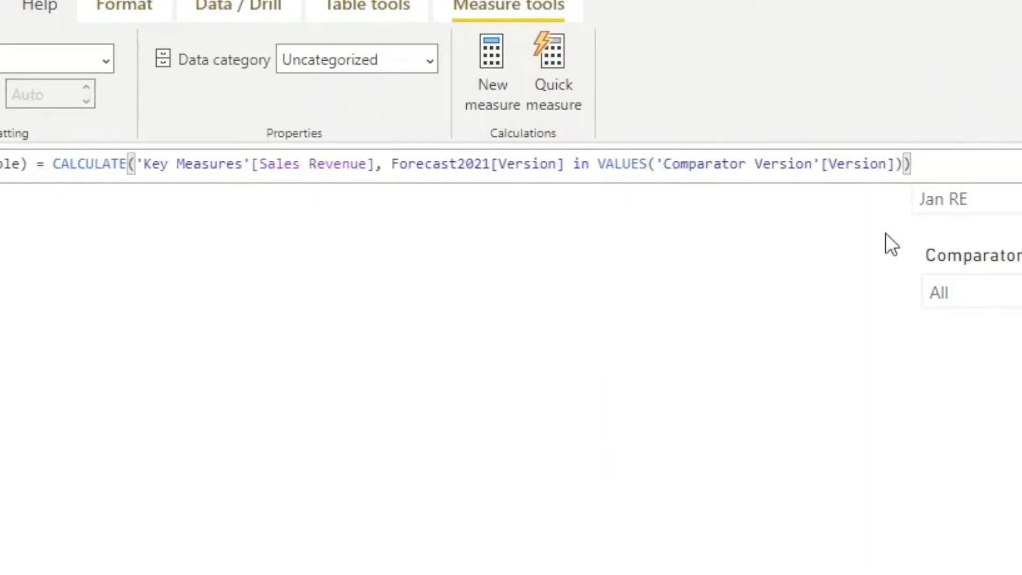
pyautogui.press('Return')
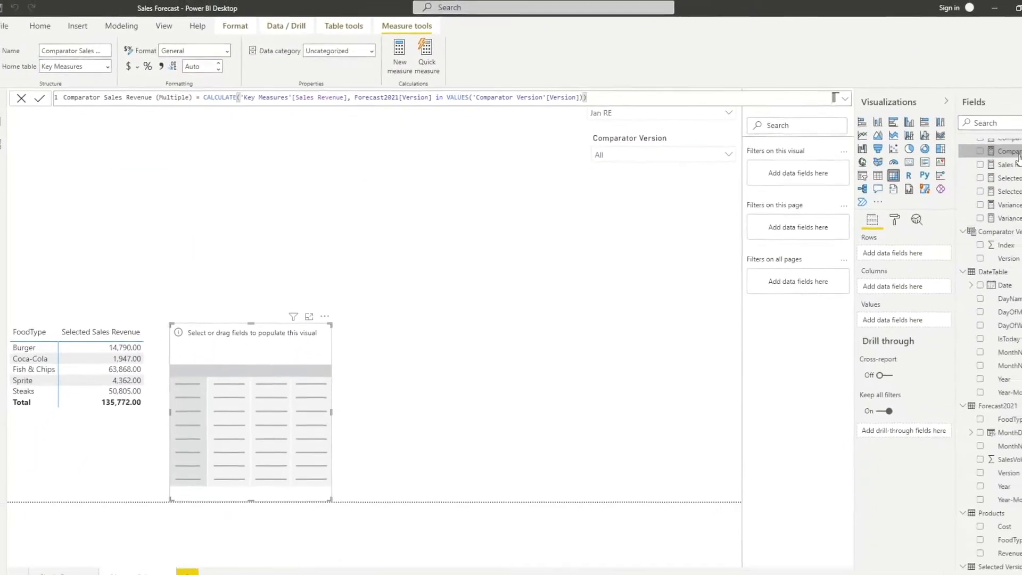
# Step: Fill the empty matrix with Comparator Sales Revenue (Multiple) as values, Comparator Version's Version as columns and Forecast2021 FoodType as rows
pyautogui.moveTo(981, 149); pyautogui.dragTo(894, 314)
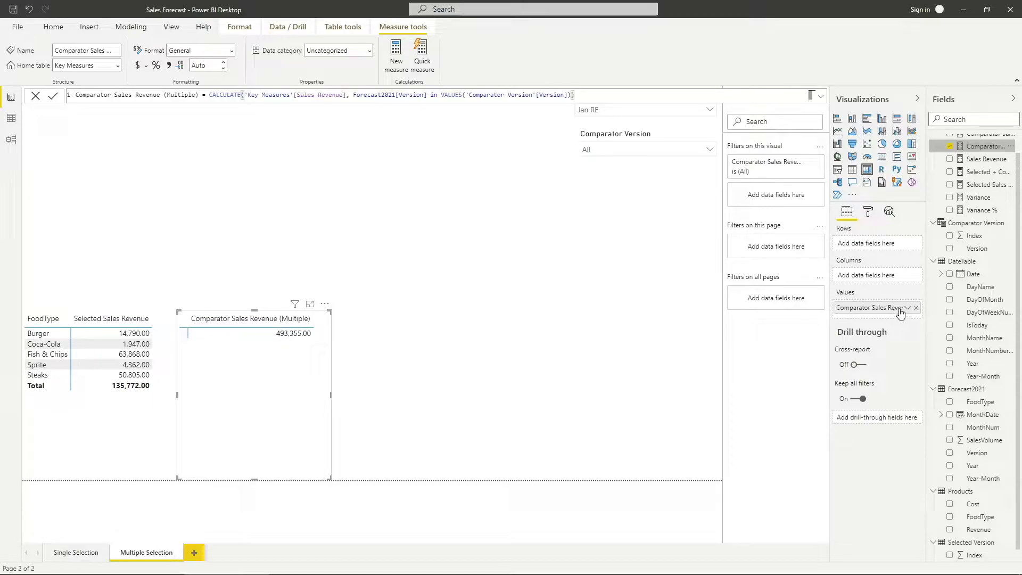
pyautogui.moveTo(977, 248); pyautogui.dragTo(875, 277)
pyautogui.moveTo(979, 401); pyautogui.dragTo(839, 242)
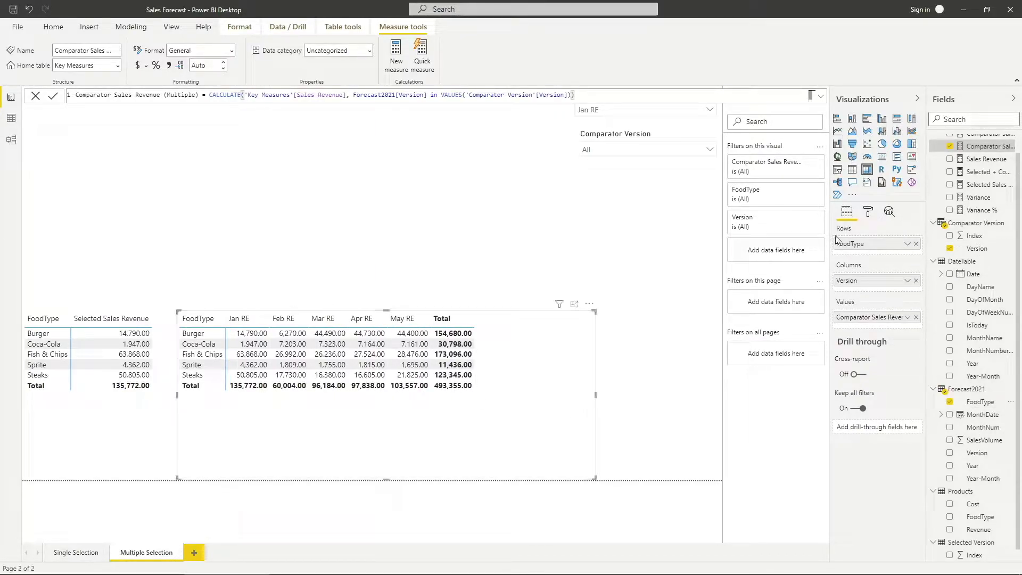
# Step: Turn off the comparator matrix's column subtotals and filter Comparator Version to Mar RE and Apr RE
pyautogui.click(868, 211)
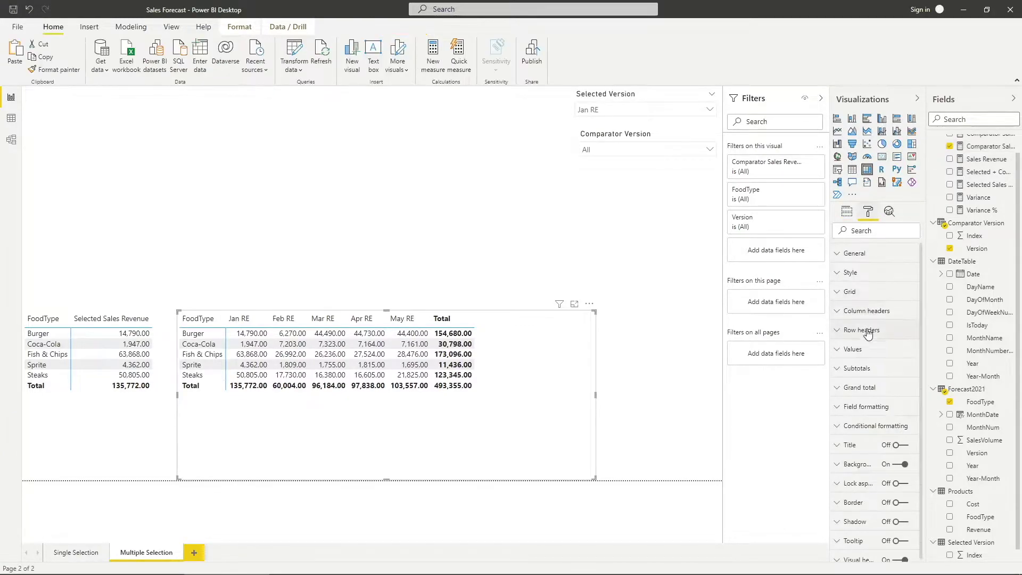
pyautogui.click(862, 368)
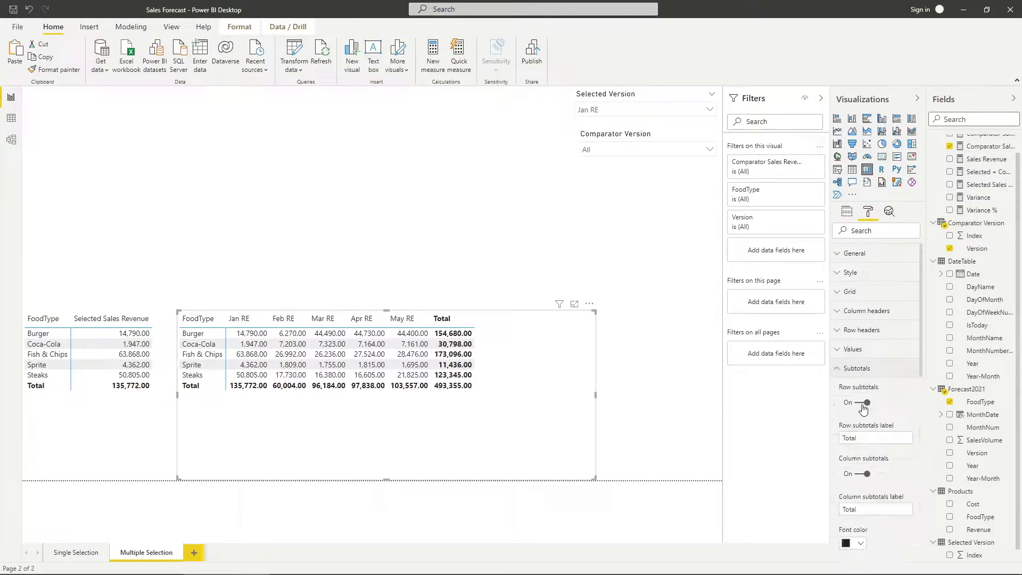
pyautogui.click(865, 475)
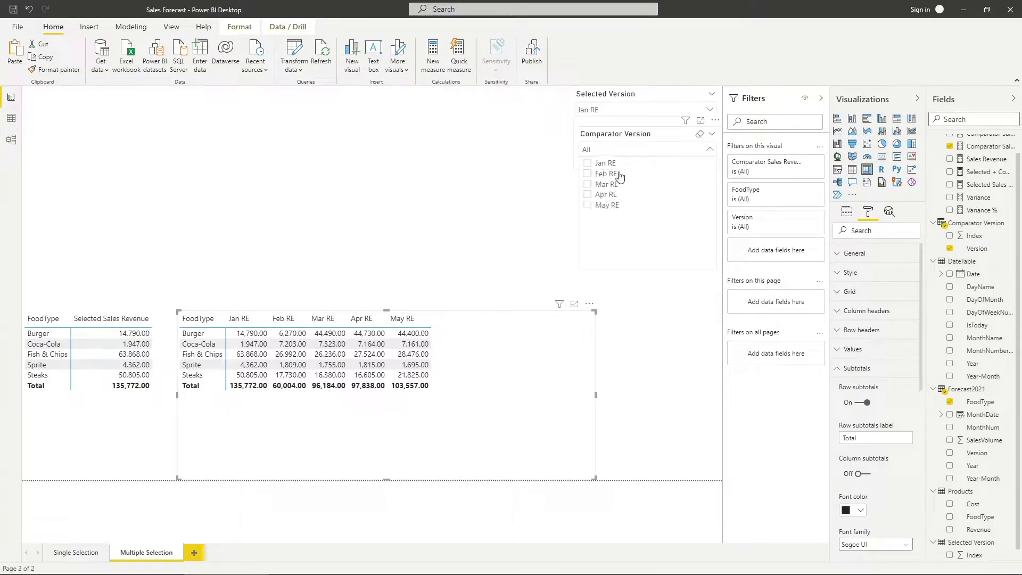
pyautogui.click(604, 177)
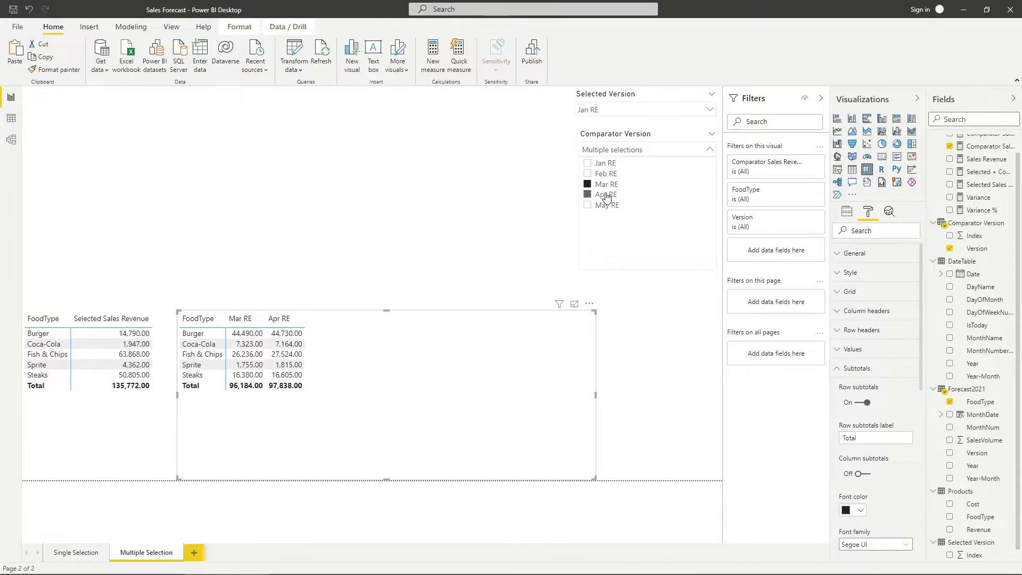
# Step: Create the measure Variance (Multiple) = [Selected Sales Revenue] - 'Key Measures'[Comparator Sales Revenue (Multiple)] and add it to the comparator matrix's values
pyautogui.scroll(1, 964, 187)
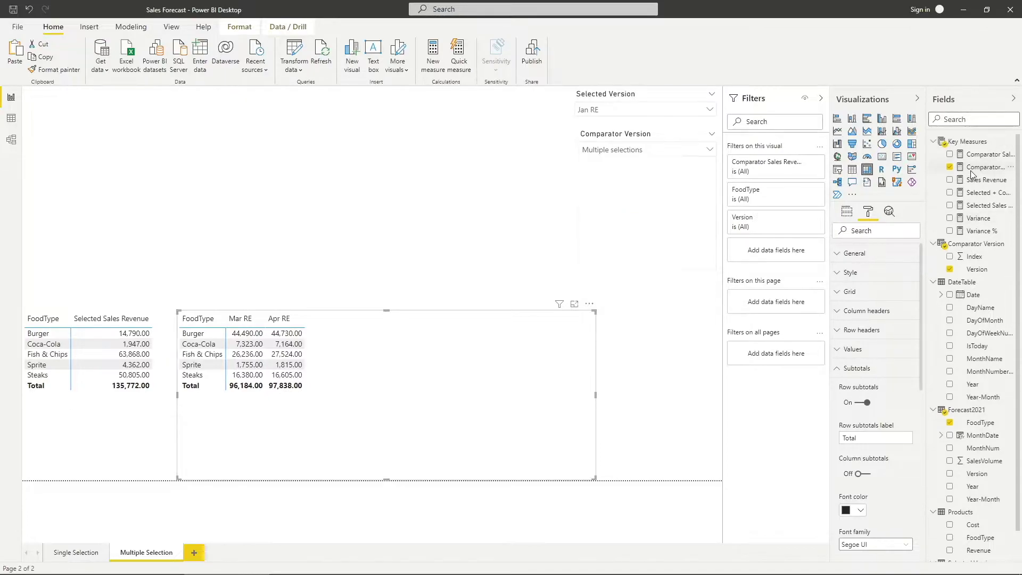
pyautogui.rightClick(970, 170)
pyautogui.click(948, 194)
pyautogui.write('Variance (Multip')
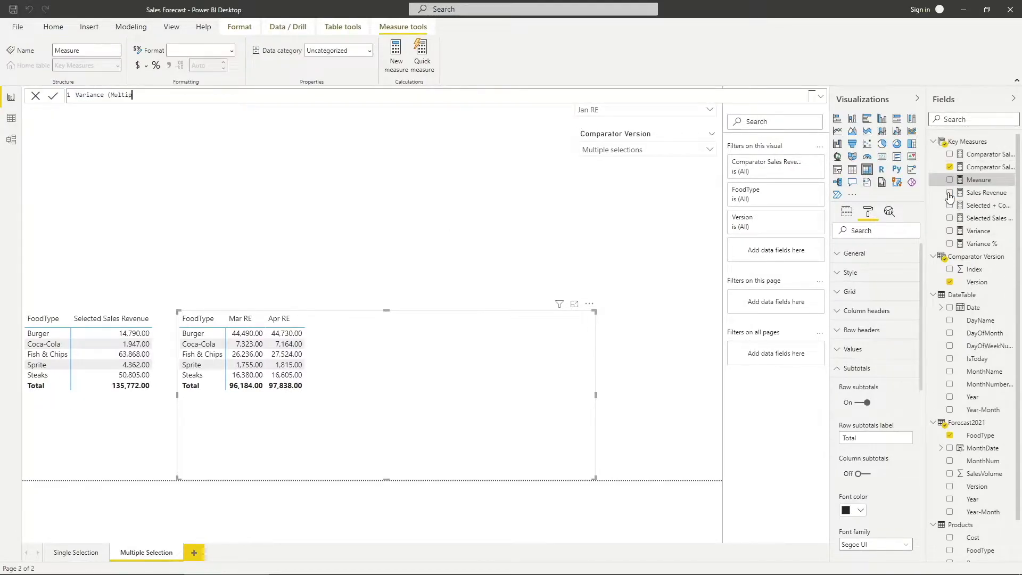
pyautogui.write("le) = [Selected Sales Revenue] - 'Key Measures'[Comparator Sales Revenue (Multiple)]")
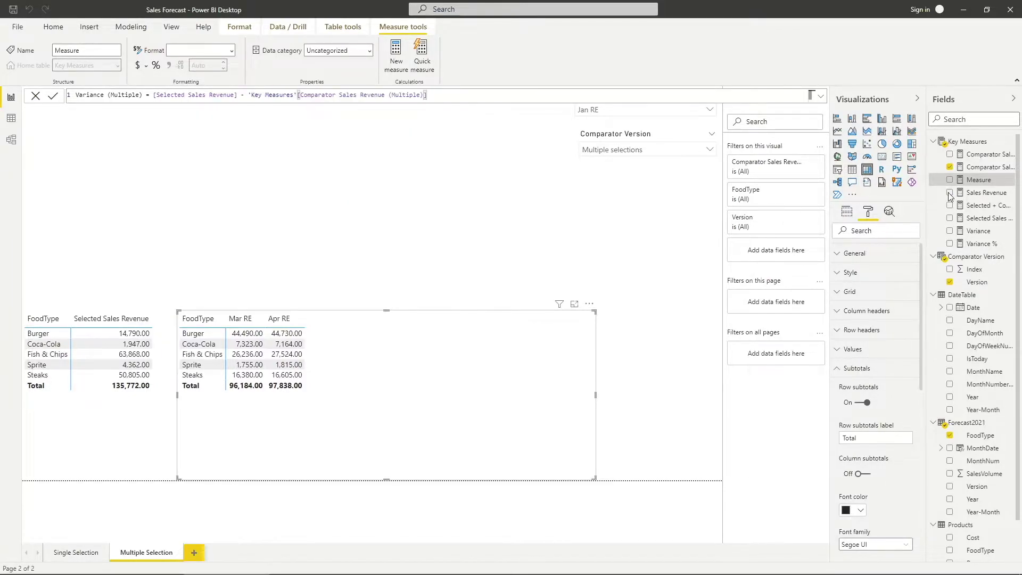
pyautogui.press('Return')
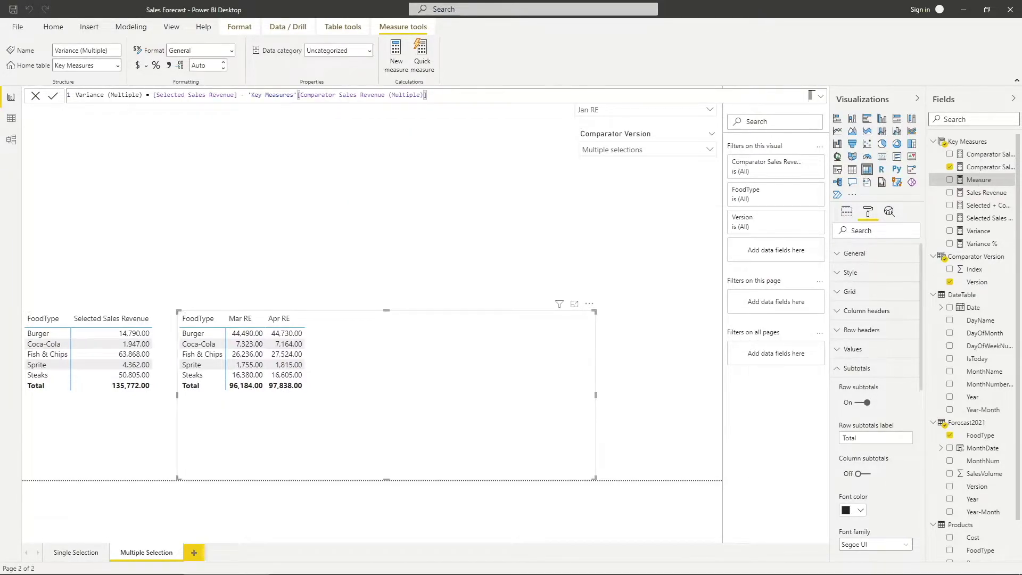
pyautogui.click(846, 212)
pyautogui.moveTo(988, 231); pyautogui.dragTo(892, 326)
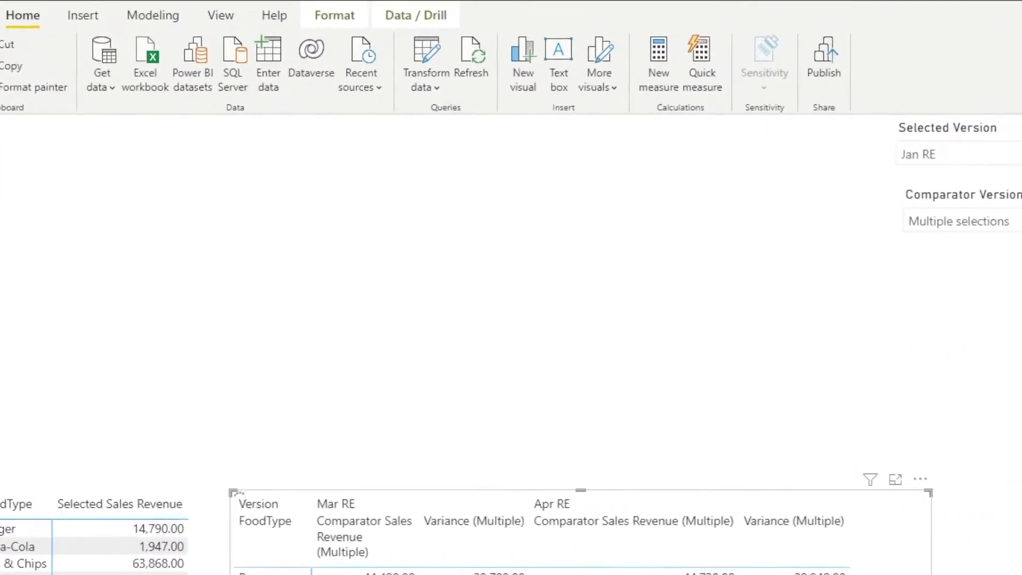
# Step: Create the measure Variance % (Multiple) = [Variance (Multiple)] / [Comparator Sales Revenue (Multiple)] in Key Measures
pyautogui.write('Variance ')
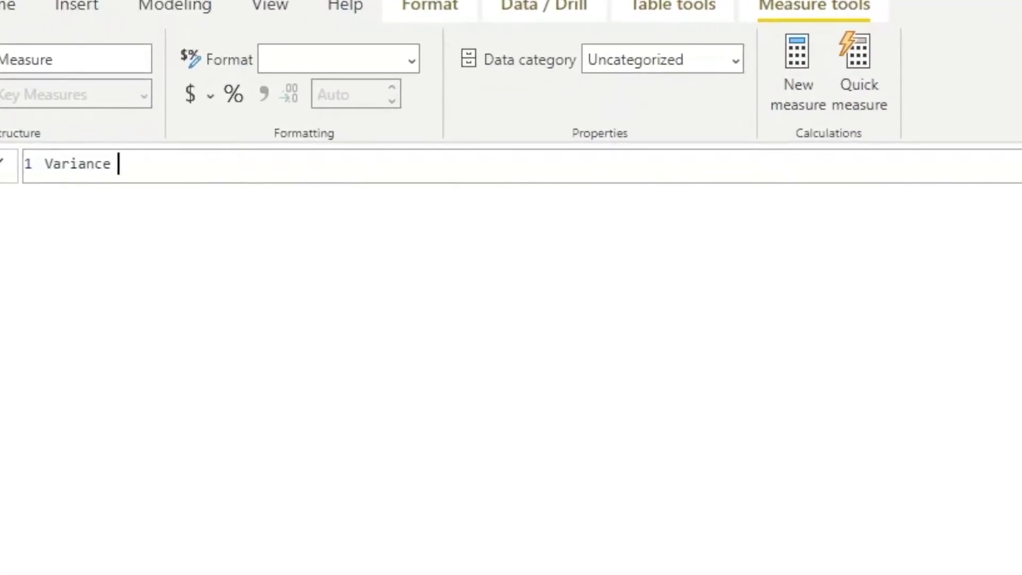
pyautogui.write('% (Multiple) = [Variance (Multiple)] /')
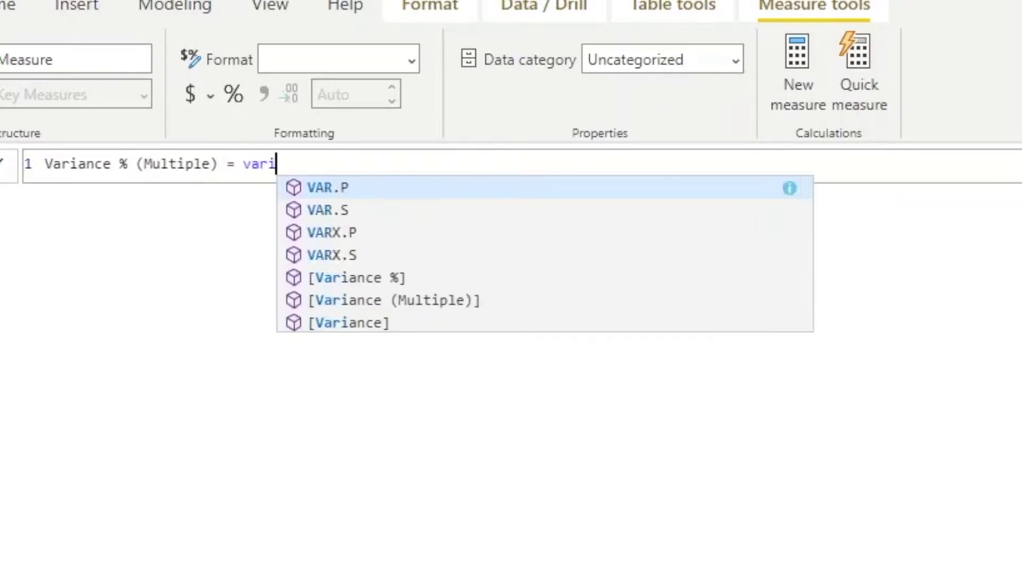
pyautogui.write(' compar')
pyautogui.press('Tab')
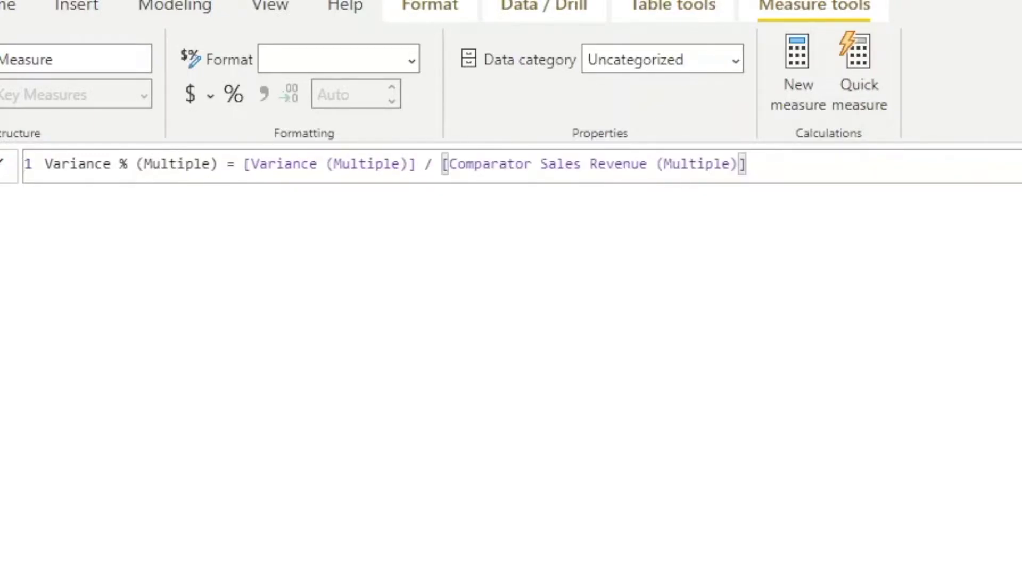
pyautogui.press('Return')
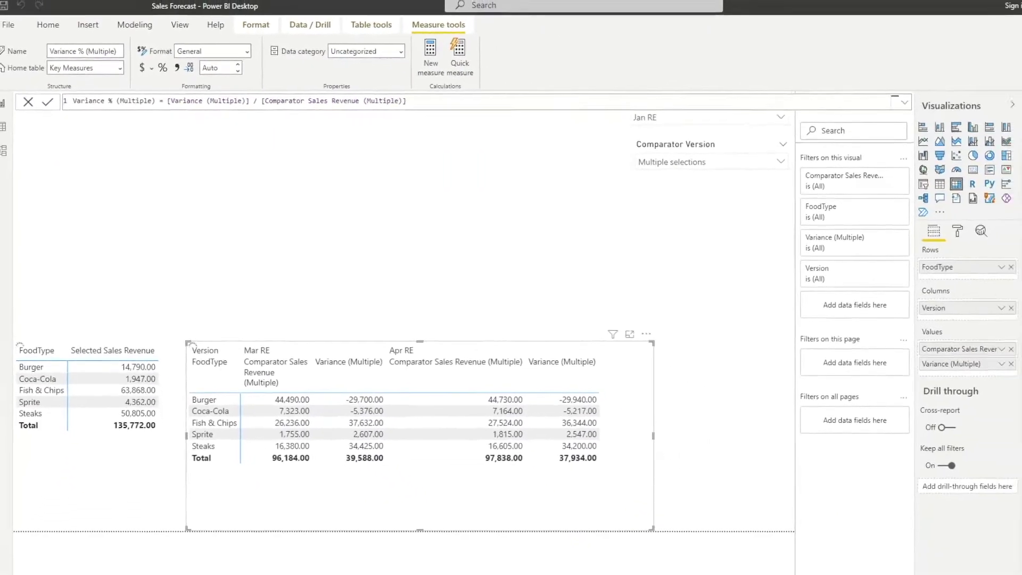
# Step: Add Variance % (Multiple) to the comparator matrix's values and format the measure as a percentage
pyautogui.moveTo(907, 312); pyautogui.dragTo(882, 337)
pyautogui.click(155, 65)
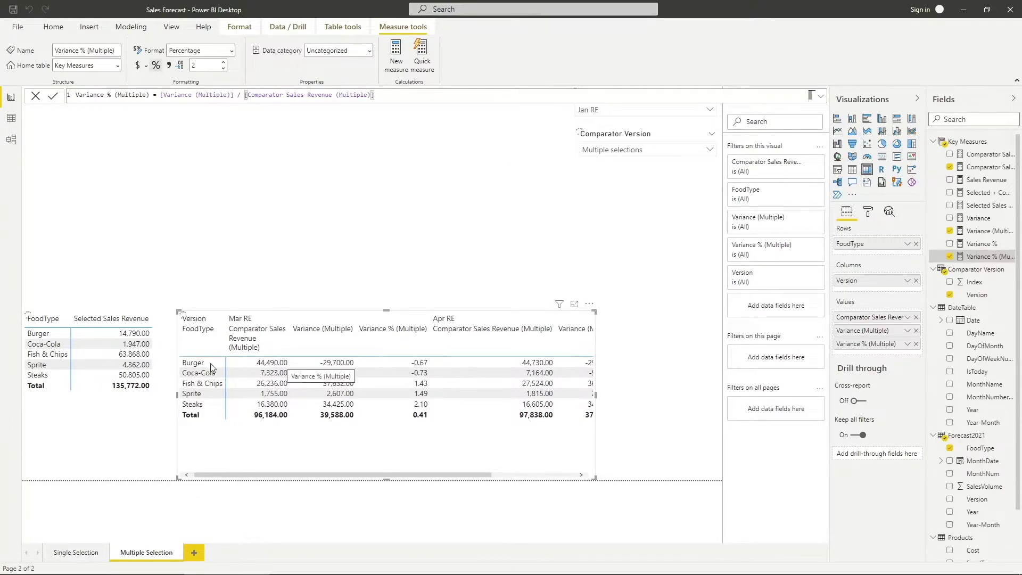
# Step: Set Selected Version to May RE and widen the comparator matrix to the page's edge
pyautogui.click(655, 111)
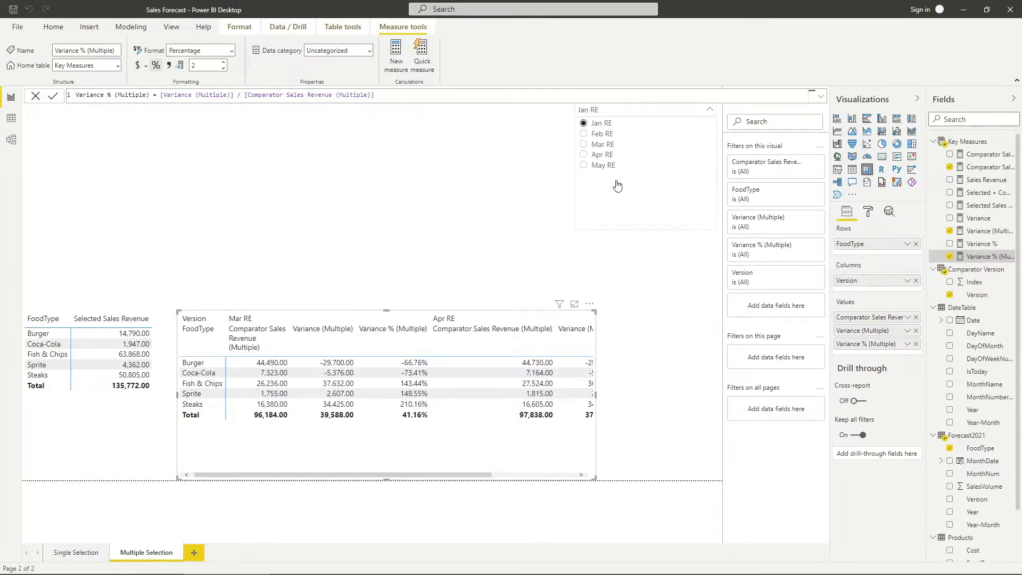
pyautogui.click(603, 166)
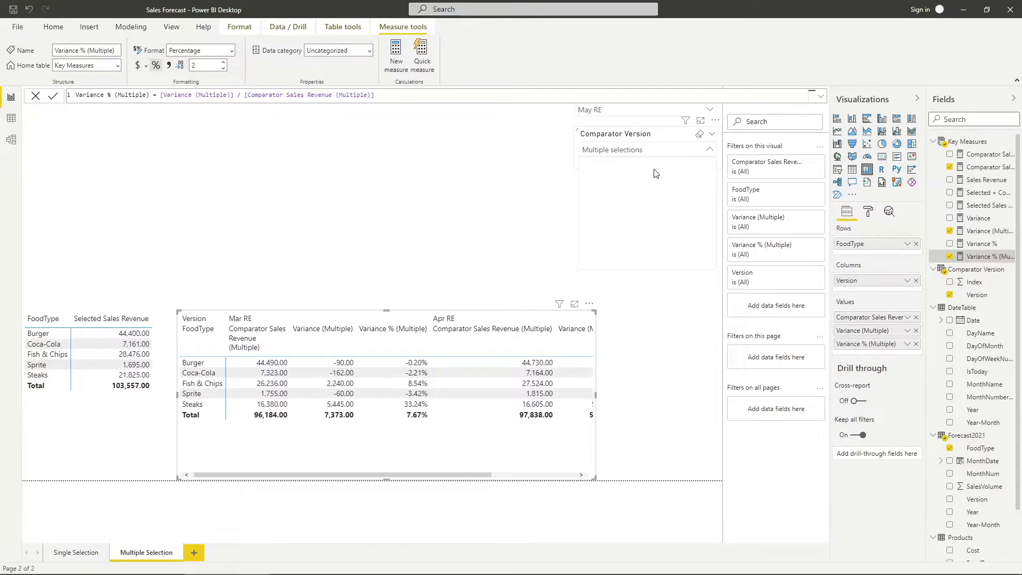
pyautogui.moveTo(594, 399); pyautogui.dragTo(720, 399)
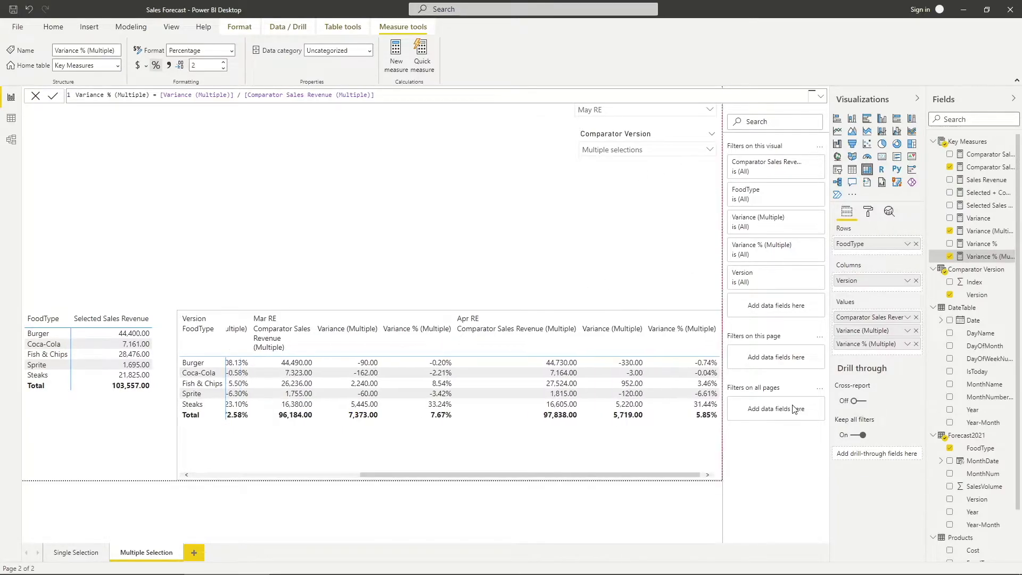
pyautogui.moveTo(413, 475); pyautogui.dragTo(279, 484)
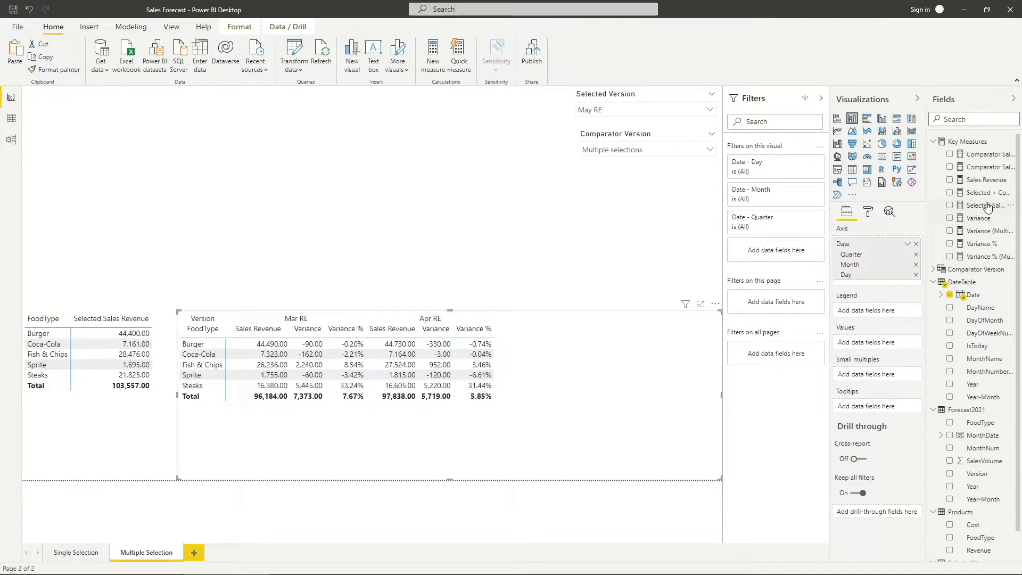
# Step: Create the measure Selected + Comparator (Multiple) = 'Key Measures'[Selected Sales Revenue] + [Comparator Sales Revenue (Multiple)] in Key Measures
pyautogui.rightClick(987, 207)
pyautogui.click(931, 229)
pyautogui.write('Selected +')
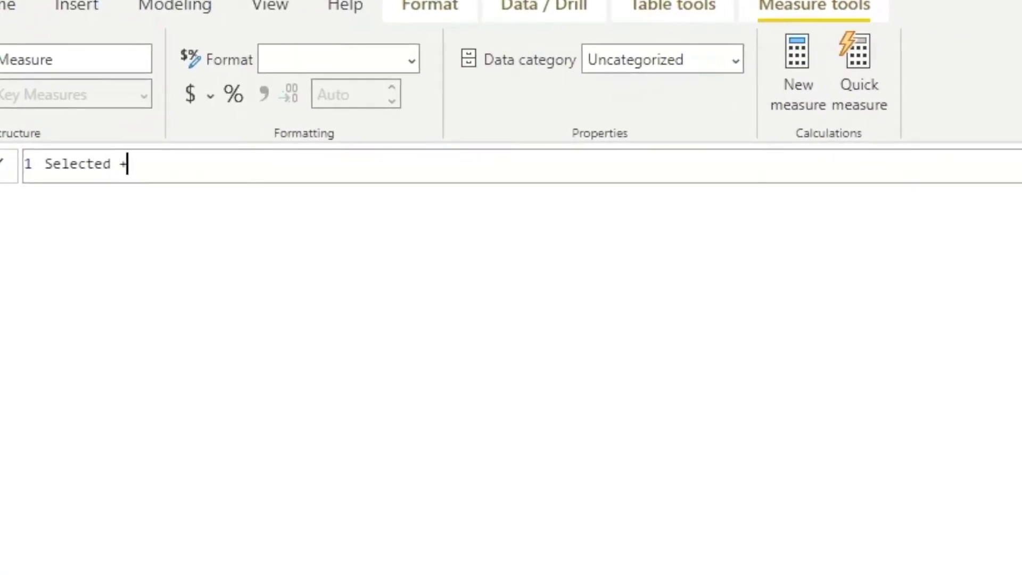
pyautogui.write(" Comparator (Multiple) = 'Key Measures'[Select")
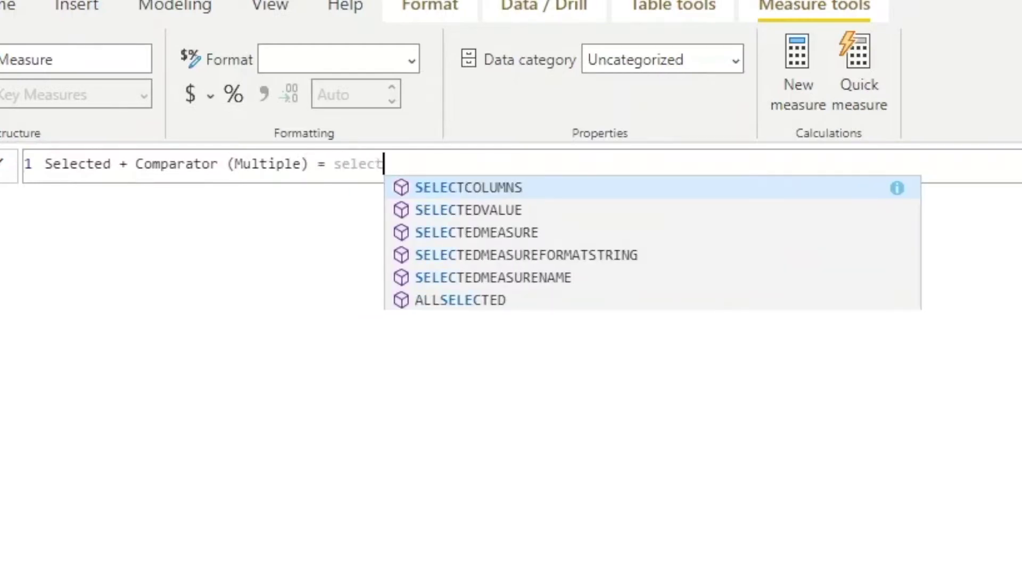
pyautogui.write('ed')
pyautogui.press('Down')
pyautogui.press('Down')
pyautogui.press('Down')
pyautogui.press('Down')
pyautogui.press('Down')
pyautogui.press('Down')
pyautogui.press('Tab')
pyautogui.write('+ c')
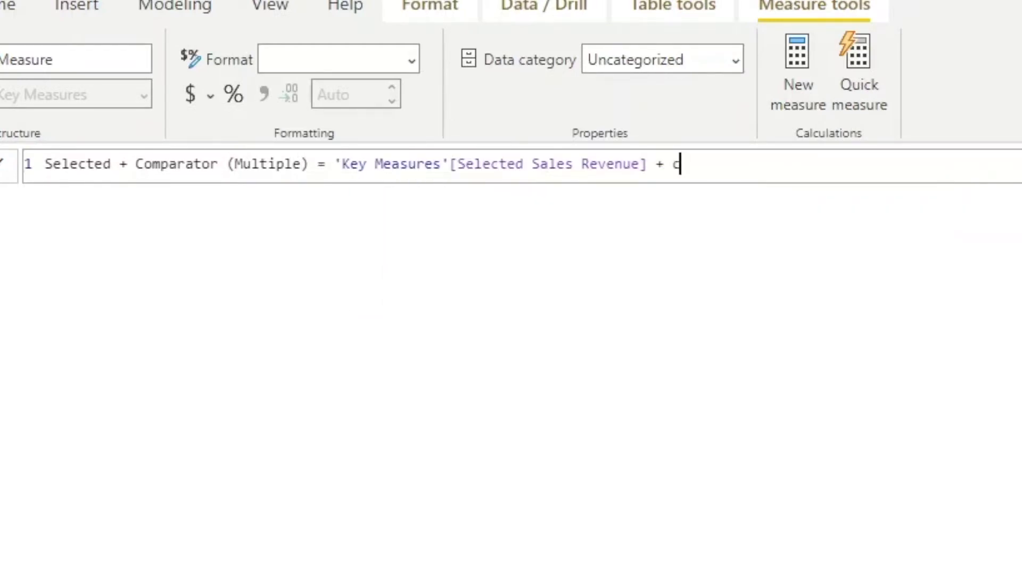
pyautogui.write('ompara')
pyautogui.press('Tab')
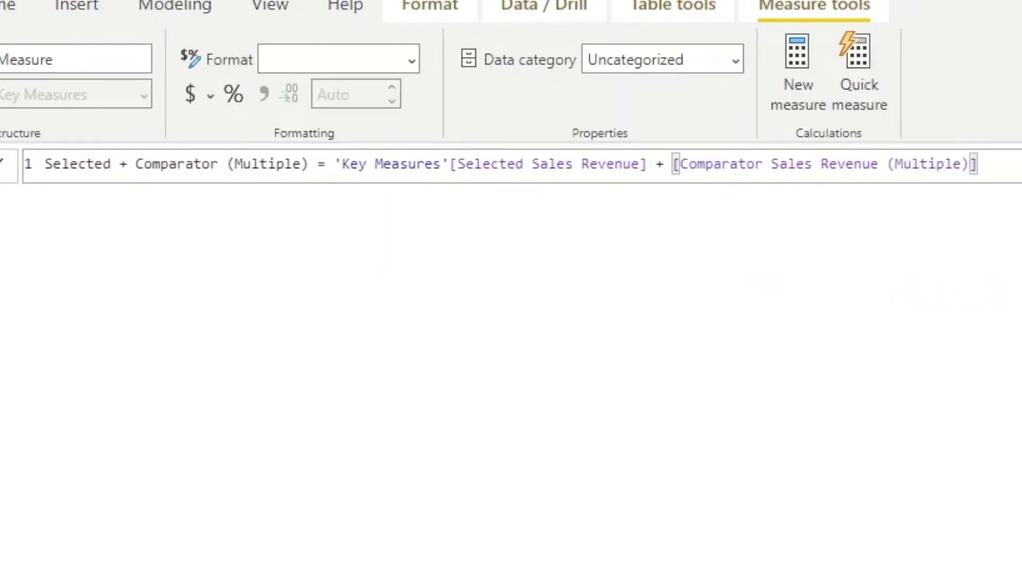
pyautogui.press('Return')
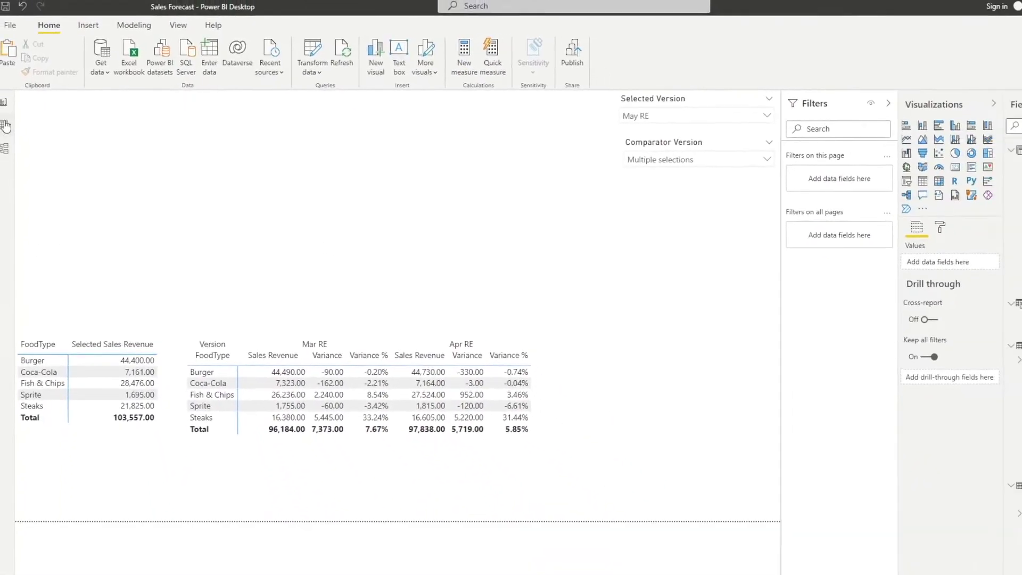
# Step: Create the calculated table Version (Master List) = 'Selected Version'
pyautogui.click(4, 126)
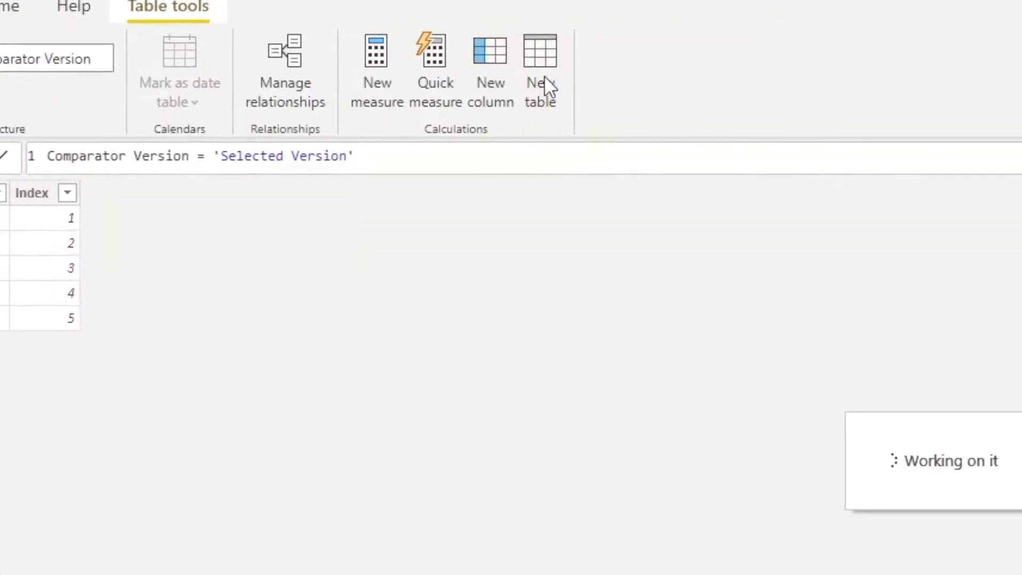
pyautogui.click(543, 75)
pyautogui.write('Version ')
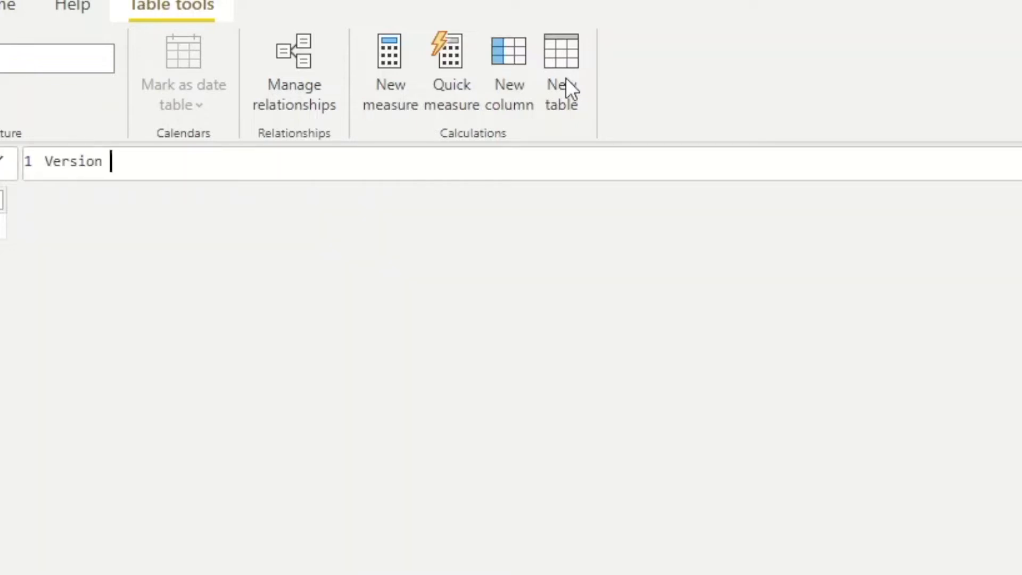
pyautogui.write('(Master List) = selecte')
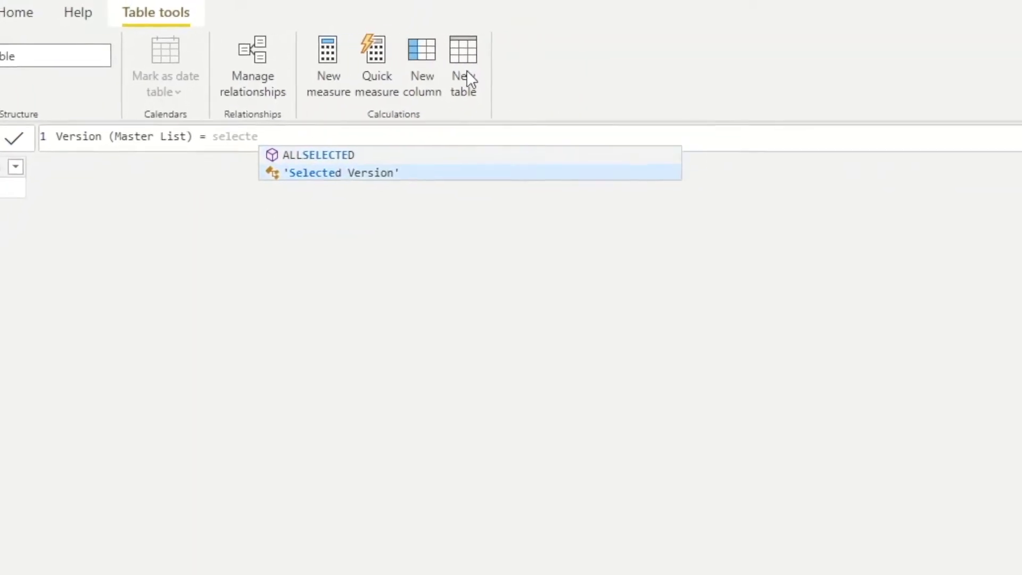
pyautogui.press('Tab')
pyautogui.press('Return')
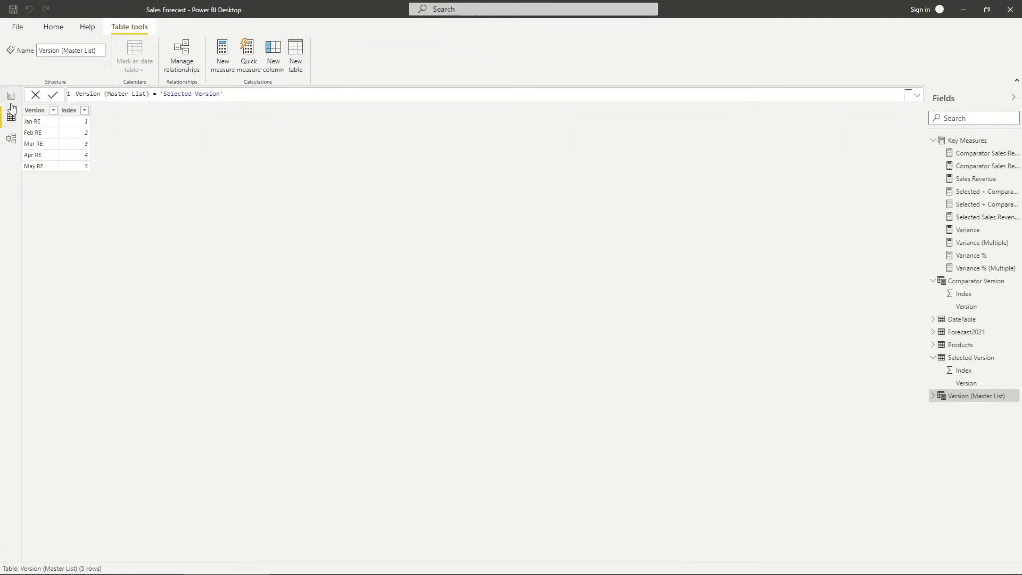
# Step: Relate Version in Version (Master List) to Version in Forecast2021 in the data model and return to the report page
pyautogui.click(11, 138)
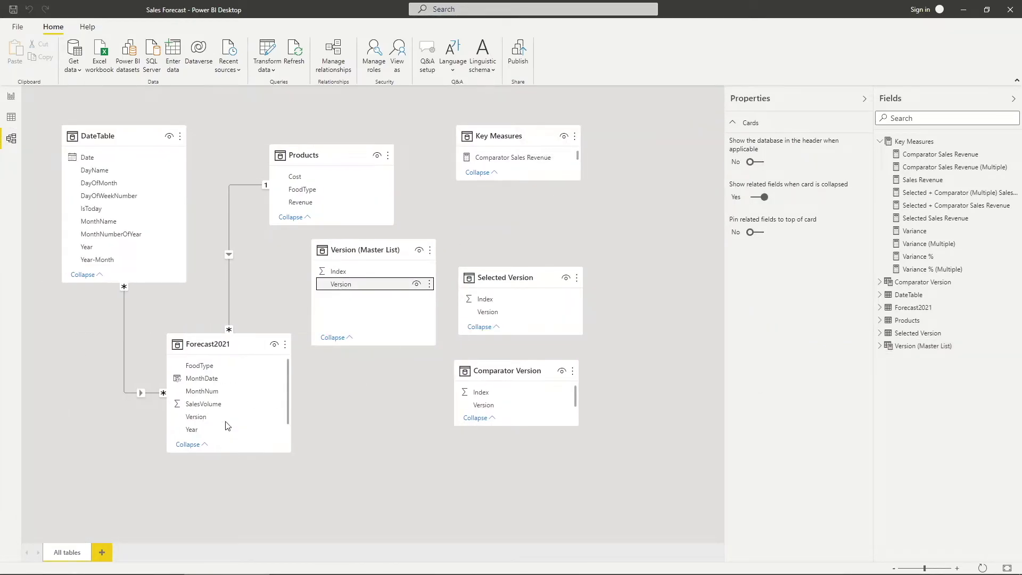
pyautogui.press('Tab')
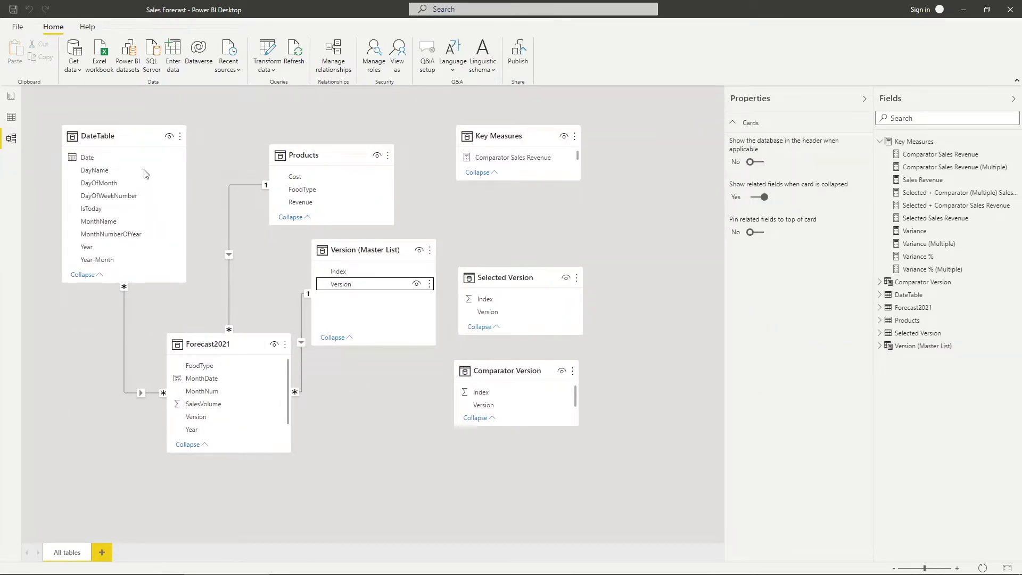
pyautogui.click(11, 98)
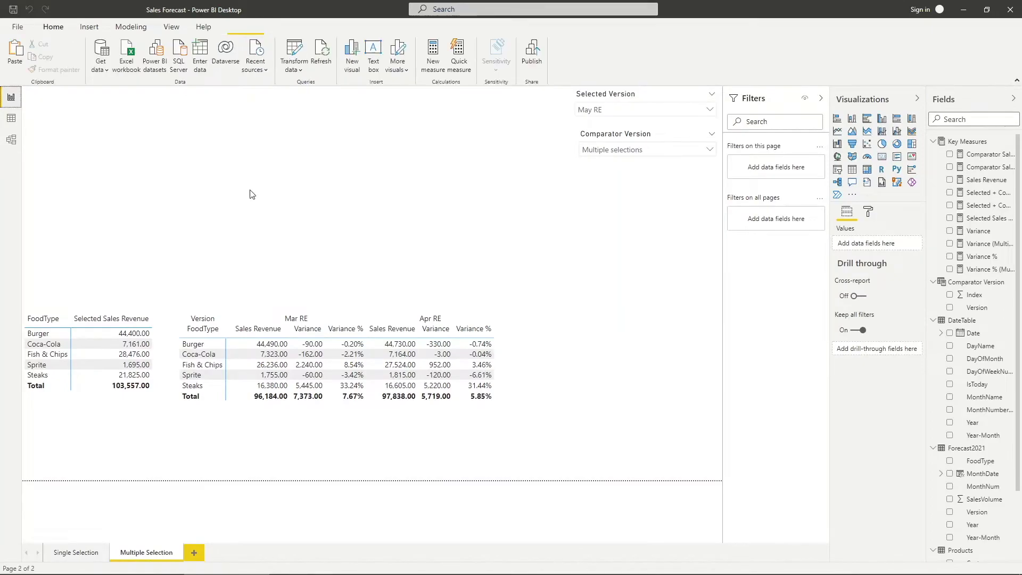
# Step: Add a clustered column chart of Selected + Comparator (Multiple) Sales Revenue with Date as axis and Version from Version (Master List) as legend
pyautogui.click(882, 118)
pyautogui.moveTo(990, 194); pyautogui.dragTo(868, 307)
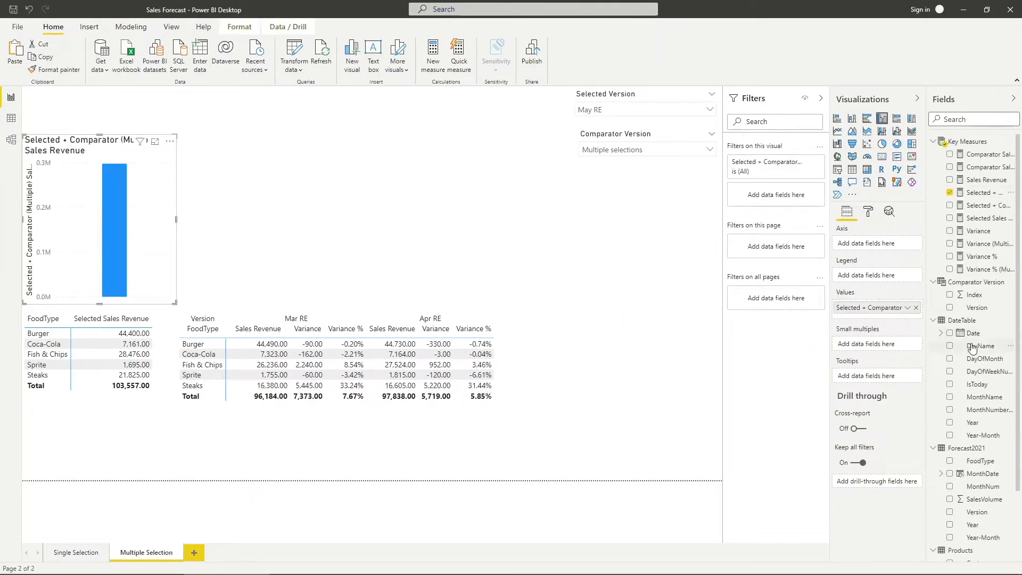
pyautogui.scroll(-3, 977, 309)
pyautogui.moveTo(976, 554); pyautogui.dragTo(868, 275)
pyautogui.moveTo(982, 223); pyautogui.dragTo(884, 243)
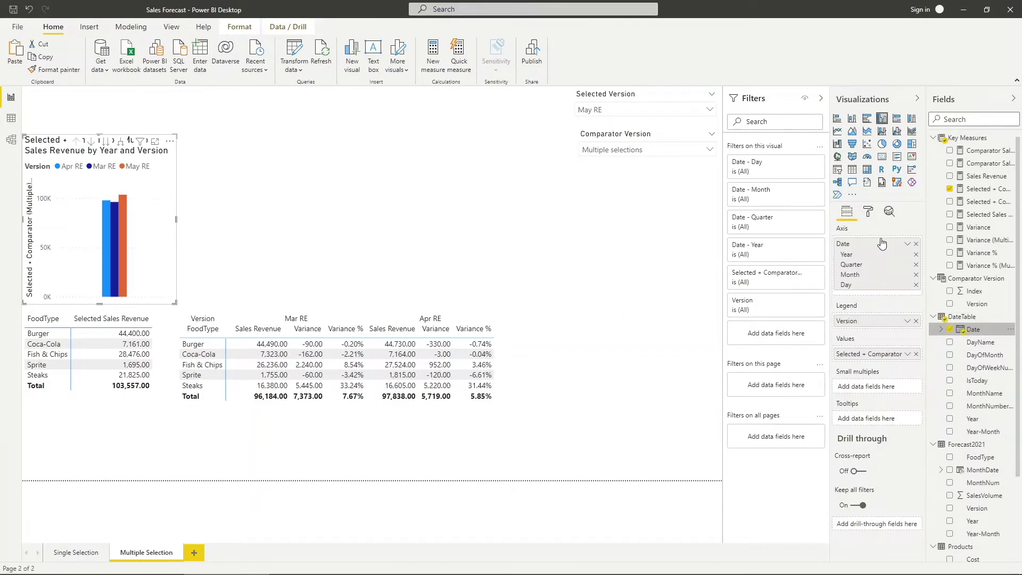
# Step: Remove Year from the column chart's date hierarchy, show its data by month, and widen the chart to about mid-page
pyautogui.click(915, 254)
pyautogui.click(105, 141)
pyautogui.moveTo(176, 220); pyautogui.dragTo(395, 227)
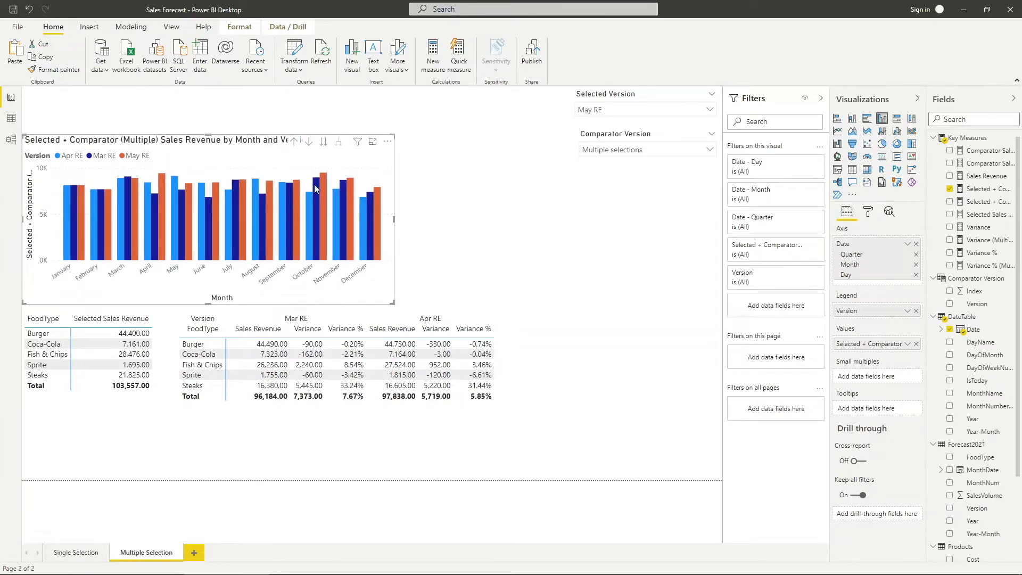
# Step: Add a waterfall chart of Selected + Comparator (Multiple) Sales Revenue with the Version (Master List) Version as category and Products FoodType as breakdown
pyautogui.click(498, 219)
pyautogui.click(836, 148)
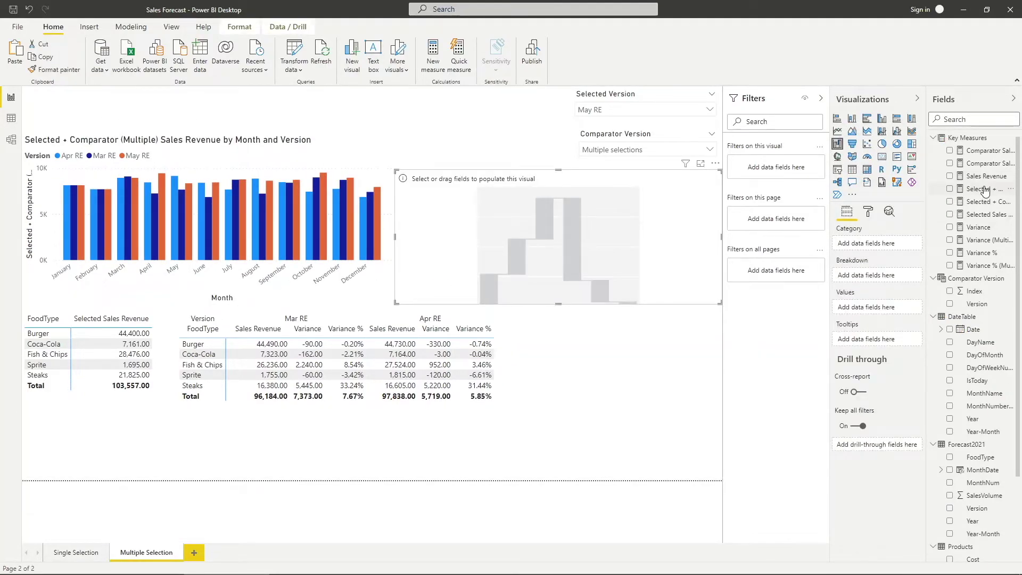
pyautogui.moveTo(985, 189); pyautogui.dragTo(890, 308)
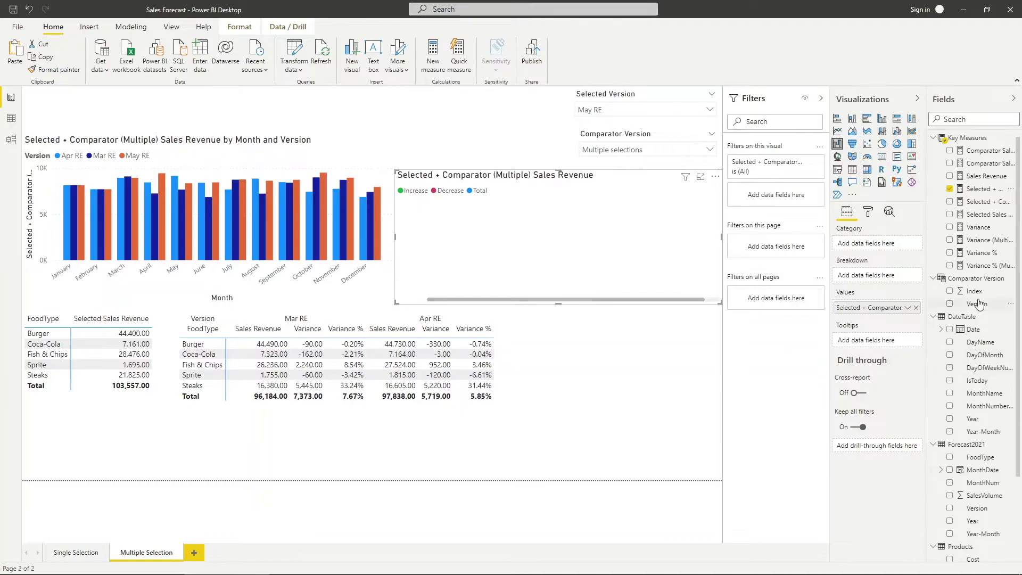
pyautogui.scroll(-3, 977, 298)
pyautogui.moveTo(976, 554); pyautogui.dragTo(875, 243)
pyautogui.moveTo(885, 282); pyautogui.dragTo(878, 280)
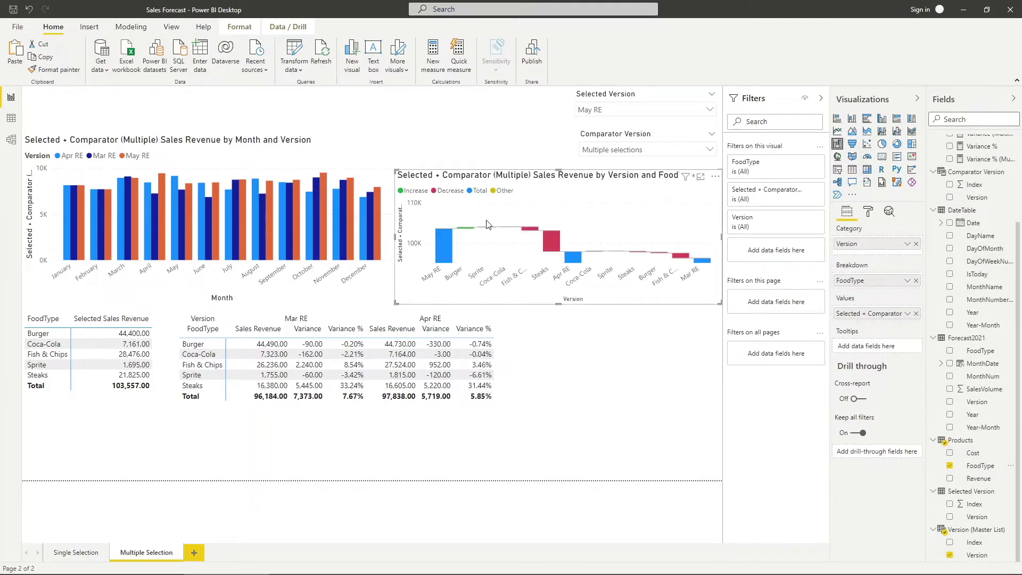
# Step: Check the waterfall chart's Steaks breakdown and sort the chart in ascending order
pyautogui.moveTo(551, 238)
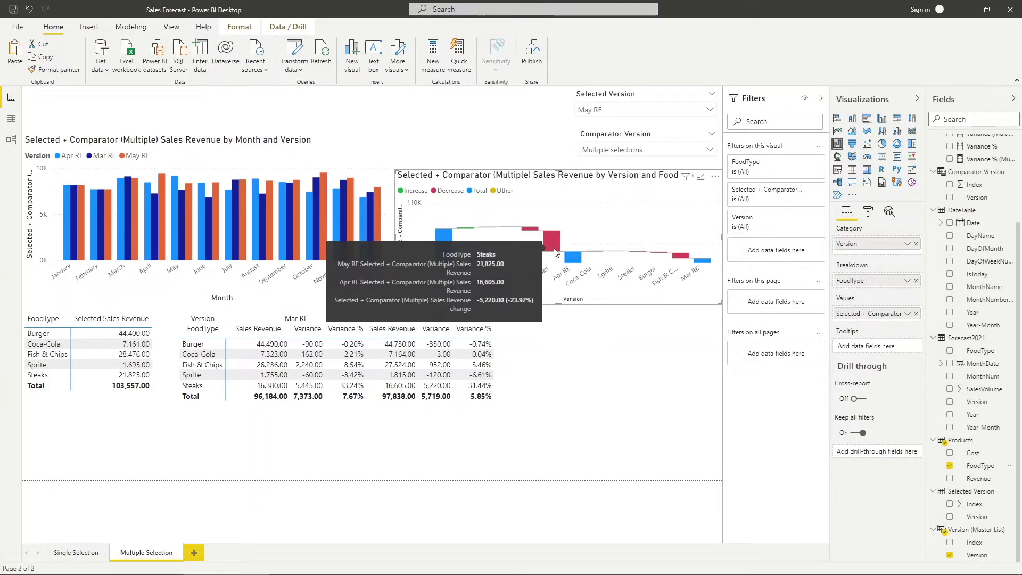
pyautogui.click(714, 177)
pyautogui.click(758, 254)
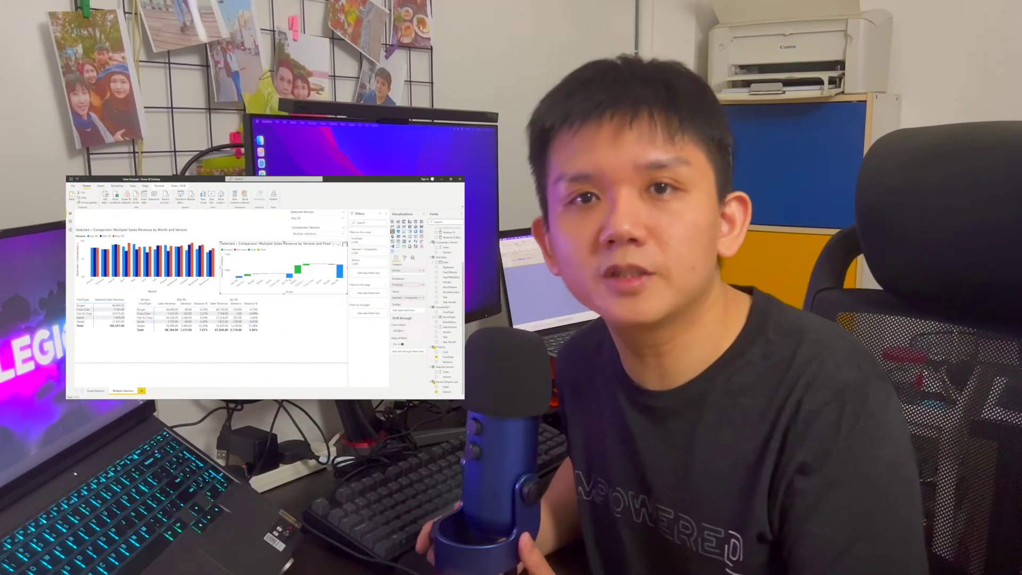
# Step: Add Feb RE to the Comparator Version selection and set Selected Version to Jan RE
pyautogui.click(240, 319)
pyautogui.click(269, 230)
pyautogui.click(316, 233)
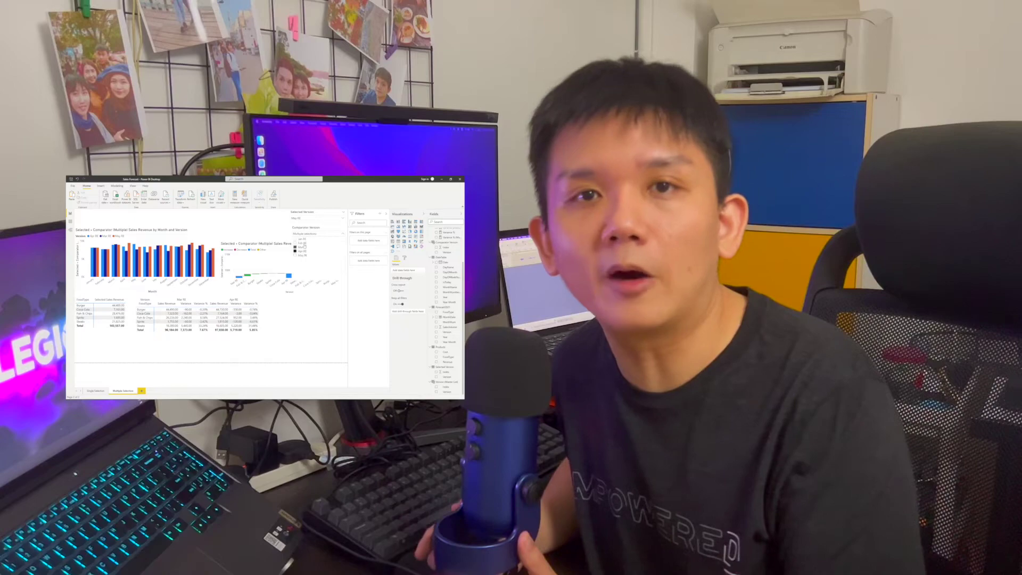
pyautogui.click(295, 243)
pyautogui.click(317, 234)
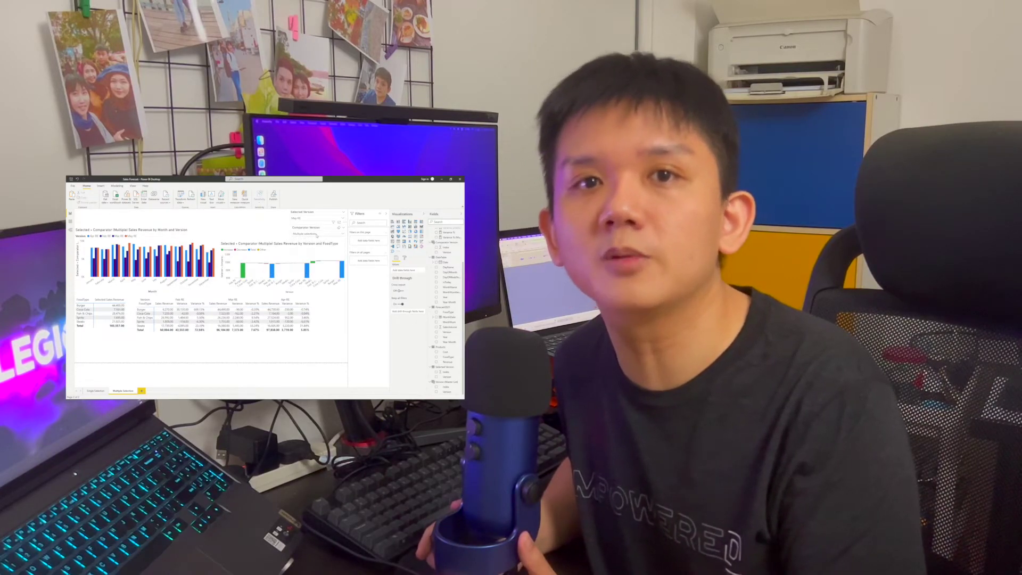
pyautogui.click(316, 218)
pyautogui.click(298, 223)
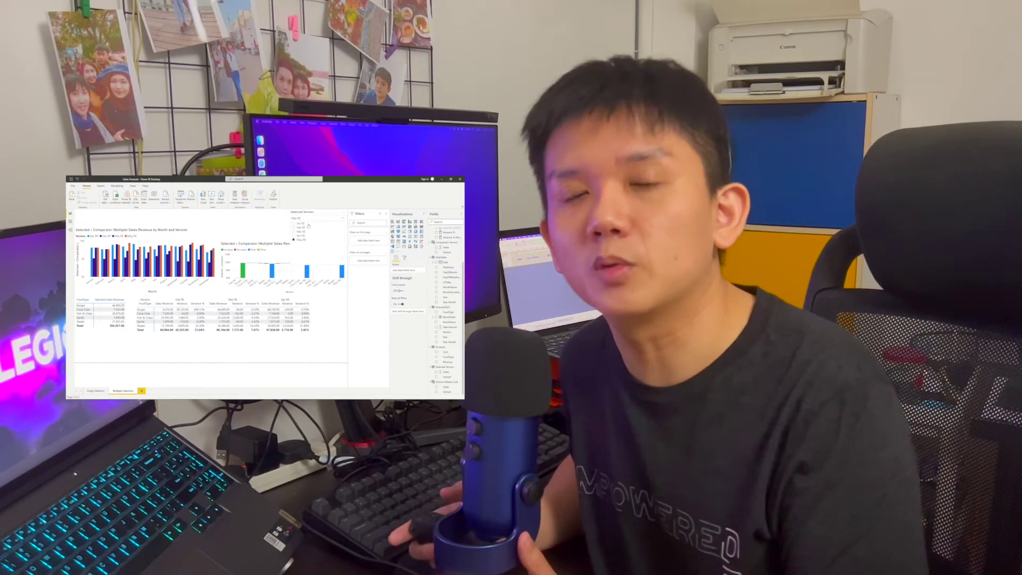